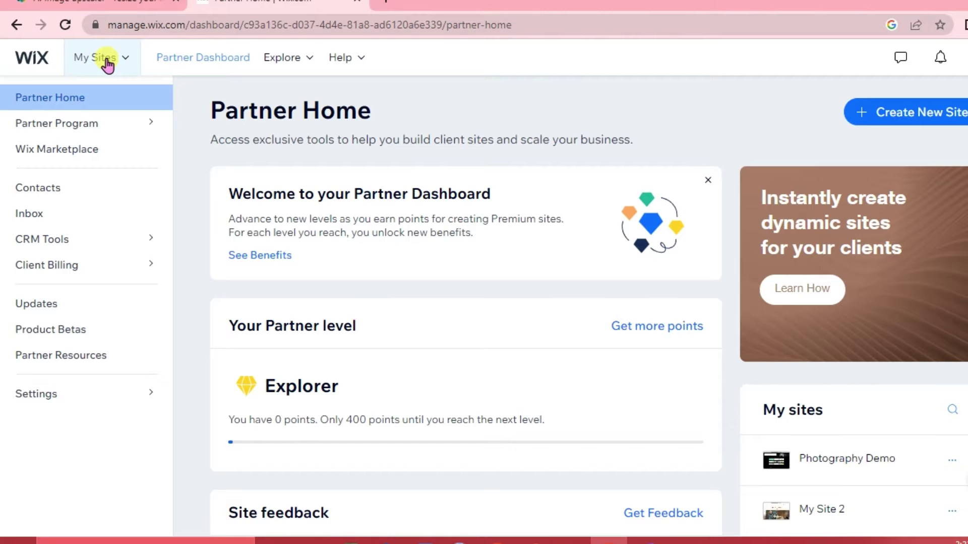
Step: Go to the My Sites overview and start a new site on the Wix platform rather than Editor X
{"action": "left_click", "coordinate": [107, 64]}
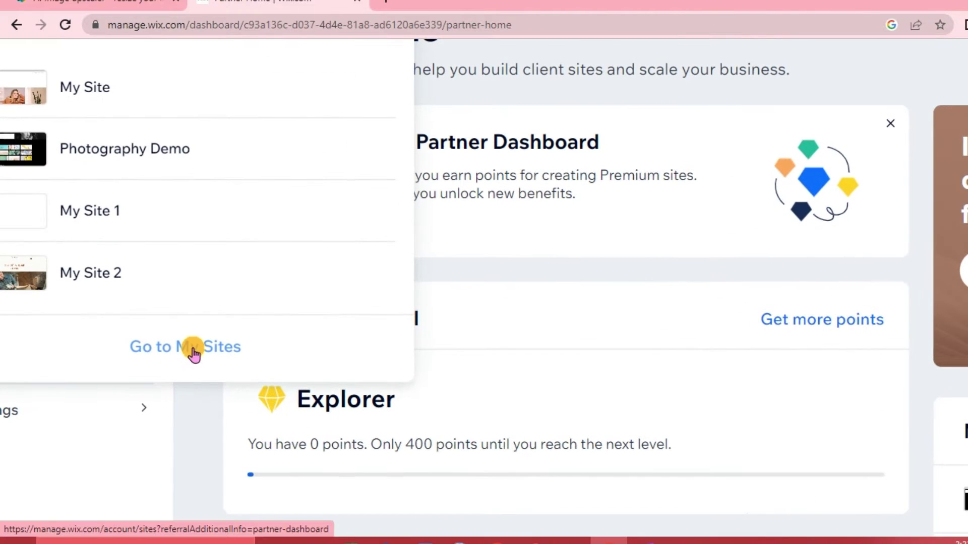
{"action": "left_click", "coordinate": [179, 349]}
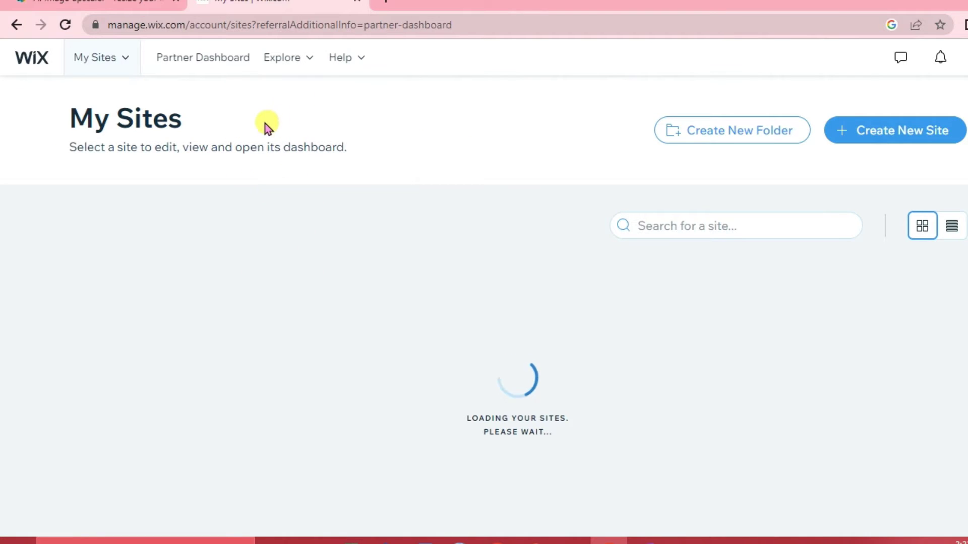
{"action": "scroll", "coordinate": [335, 311], "scroll_direction": "down", "scroll_amount": 5}
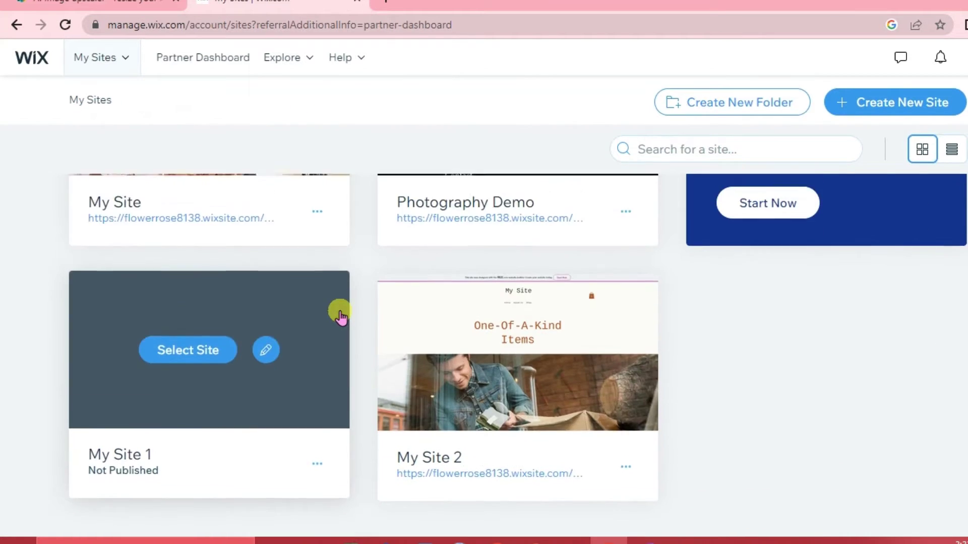
{"action": "scroll", "coordinate": [341, 315], "scroll_direction": "up", "scroll_amount": 5}
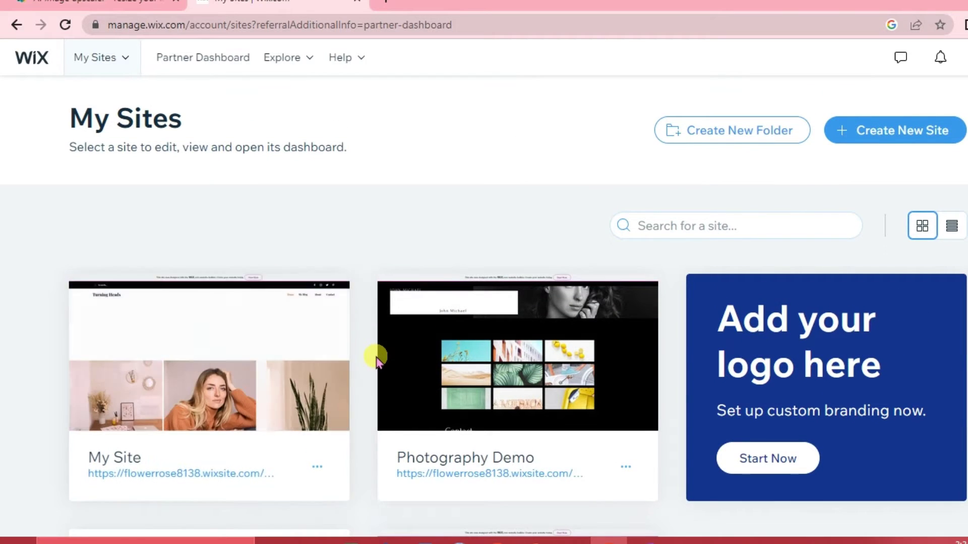
{"action": "scroll", "coordinate": [377, 357], "scroll_direction": "down", "scroll_amount": 3}
{"action": "scroll", "coordinate": [376, 357], "scroll_direction": "up", "scroll_amount": 3}
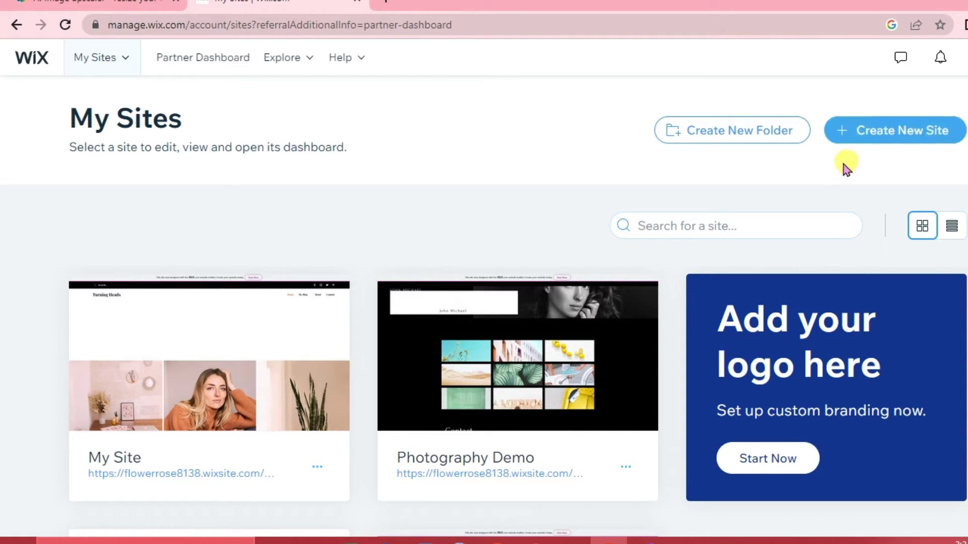
{"action": "left_click", "coordinate": [903, 133]}
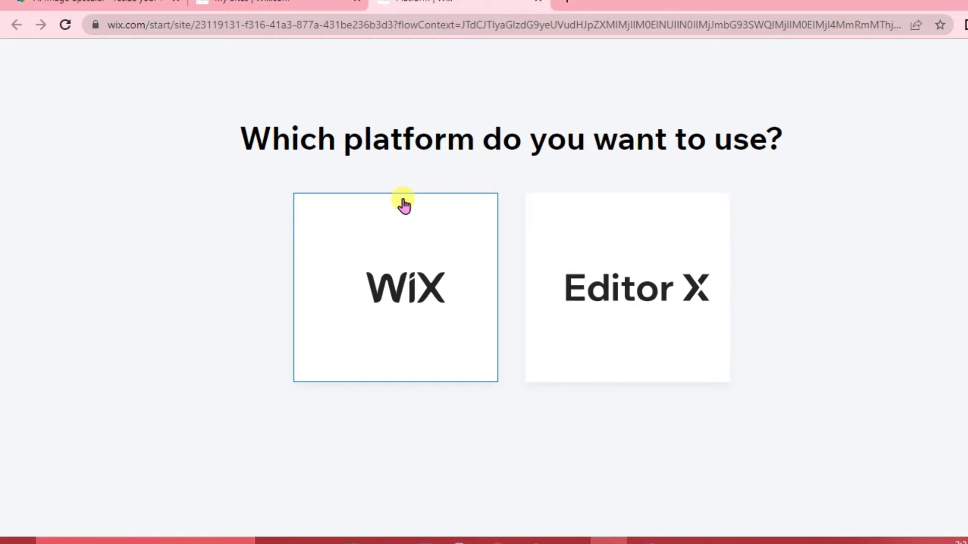
{"action": "left_click", "coordinate": [402, 278]}
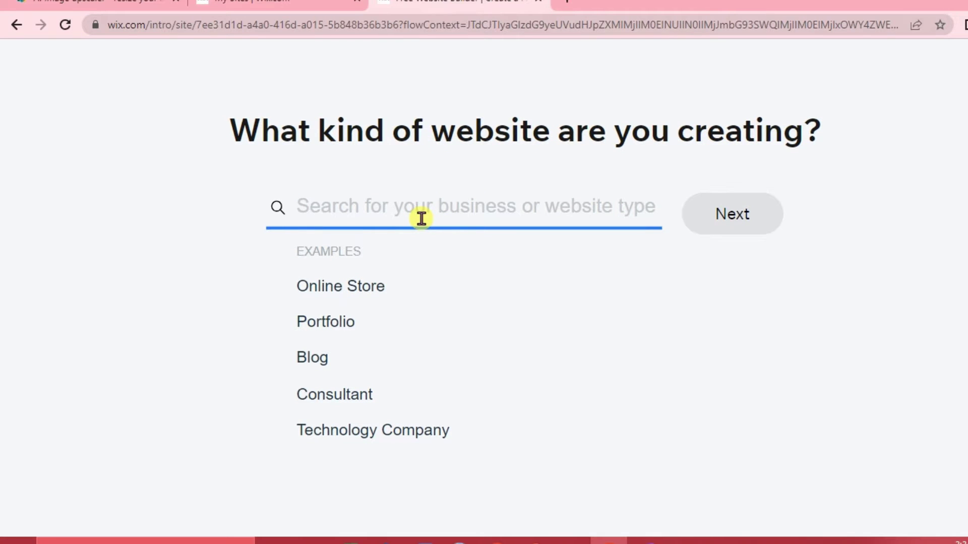
Step: Search the website types for "clothing", choose Clothing Shop as the kind of website and continue
{"action": "type", "text": "clothing"}
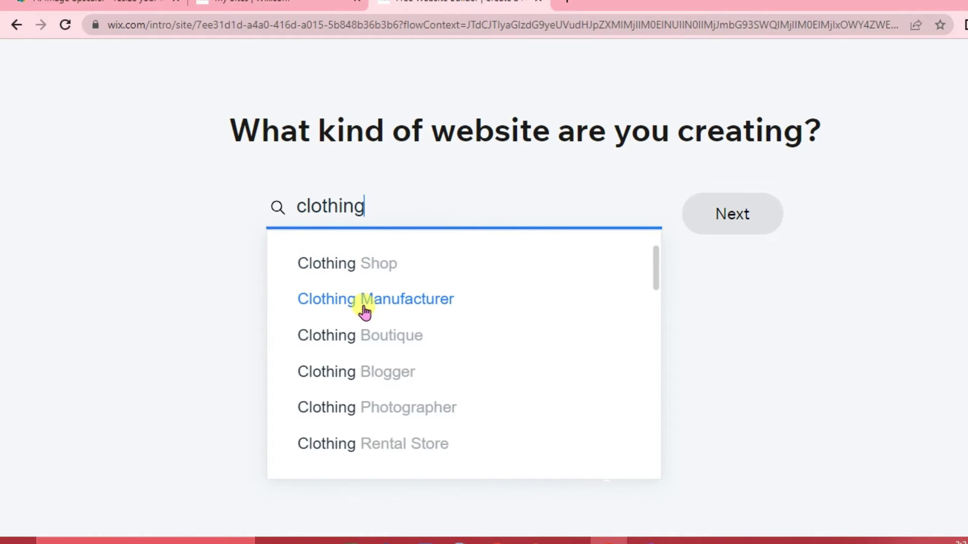
{"action": "scroll", "coordinate": [392, 339], "scroll_direction": "down", "scroll_amount": 1}
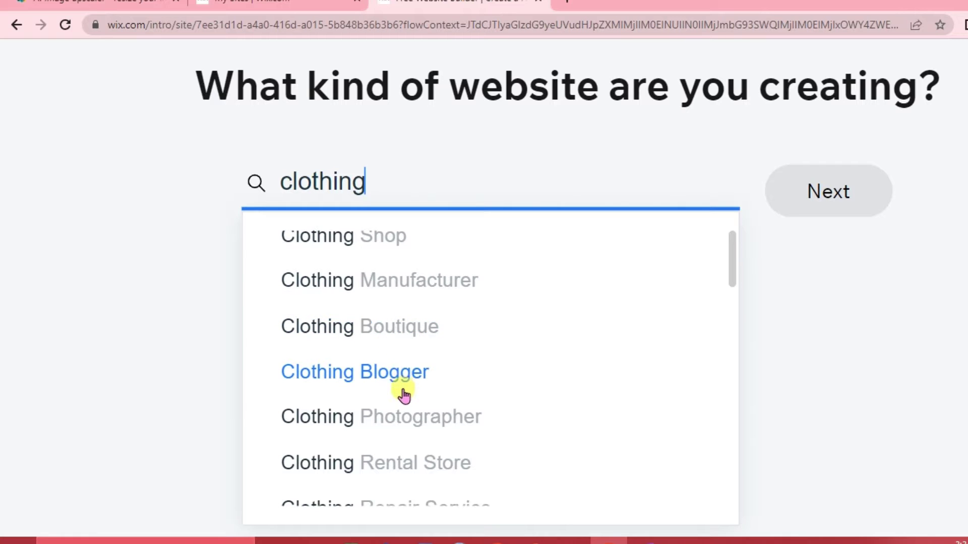
{"action": "scroll", "coordinate": [403, 395], "scroll_direction": "down", "scroll_amount": 1}
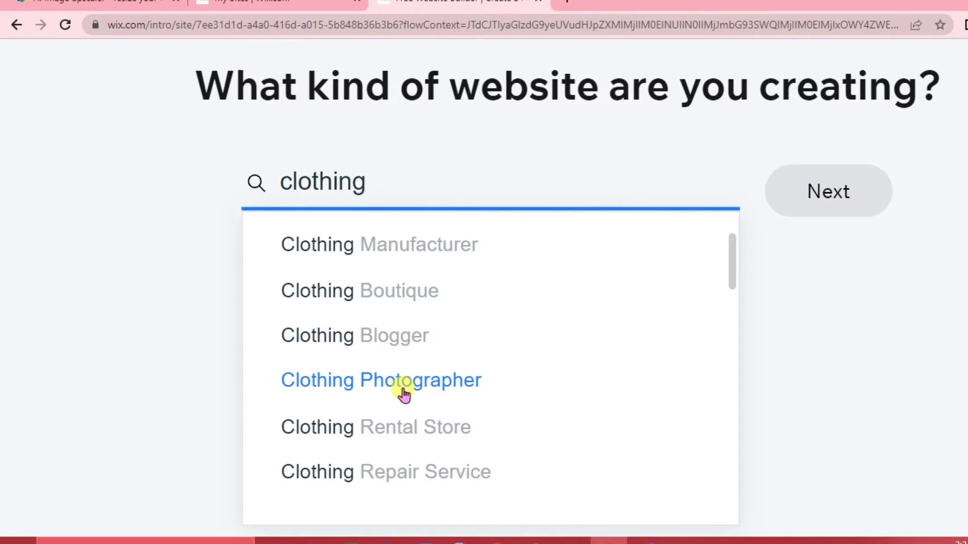
{"action": "scroll", "coordinate": [439, 443], "scroll_direction": "down", "scroll_amount": 1}
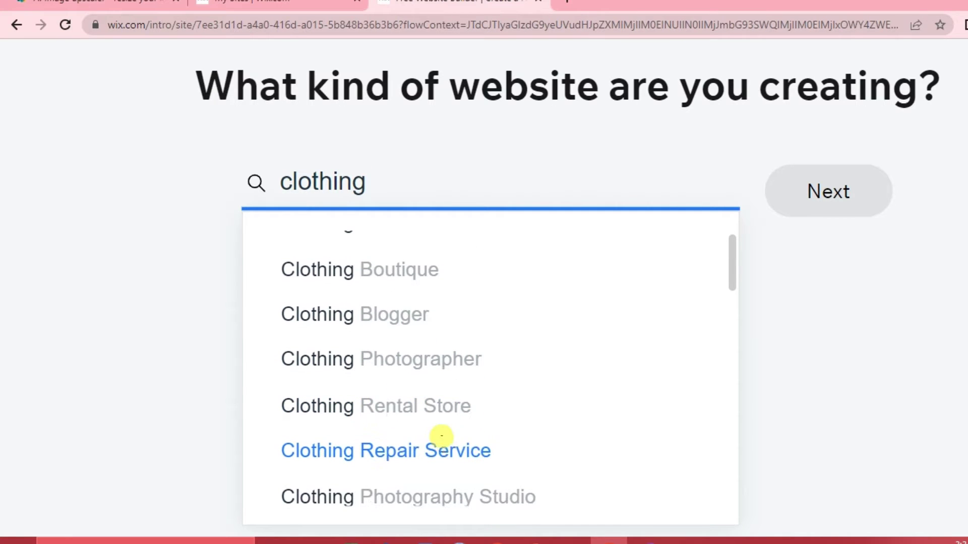
{"action": "scroll", "coordinate": [430, 473], "scroll_direction": "down", "scroll_amount": 1}
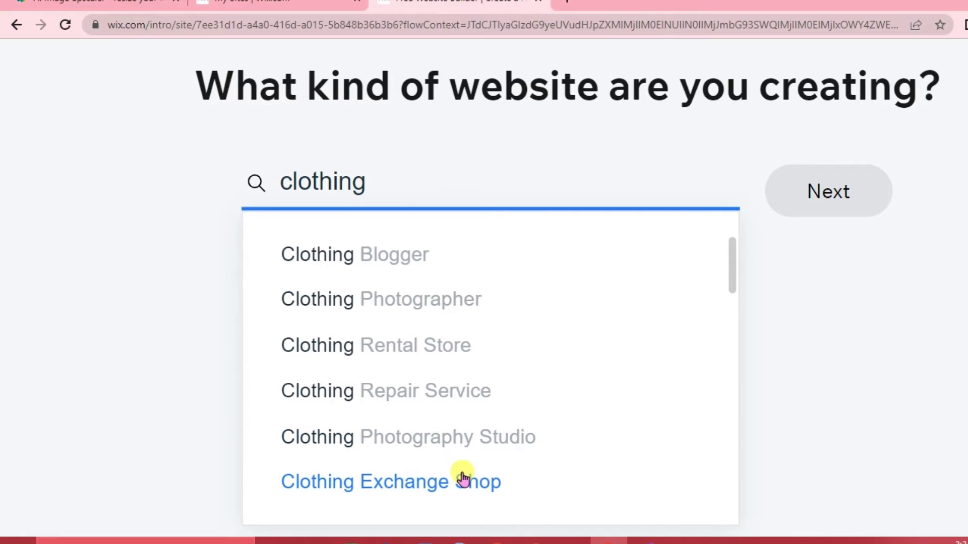
{"action": "scroll", "coordinate": [460, 475], "scroll_direction": "down", "scroll_amount": 1}
{"action": "scroll", "coordinate": [446, 479], "scroll_direction": "down", "scroll_amount": 1}
{"action": "scroll", "coordinate": [450, 476], "scroll_direction": "down", "scroll_amount": 2}
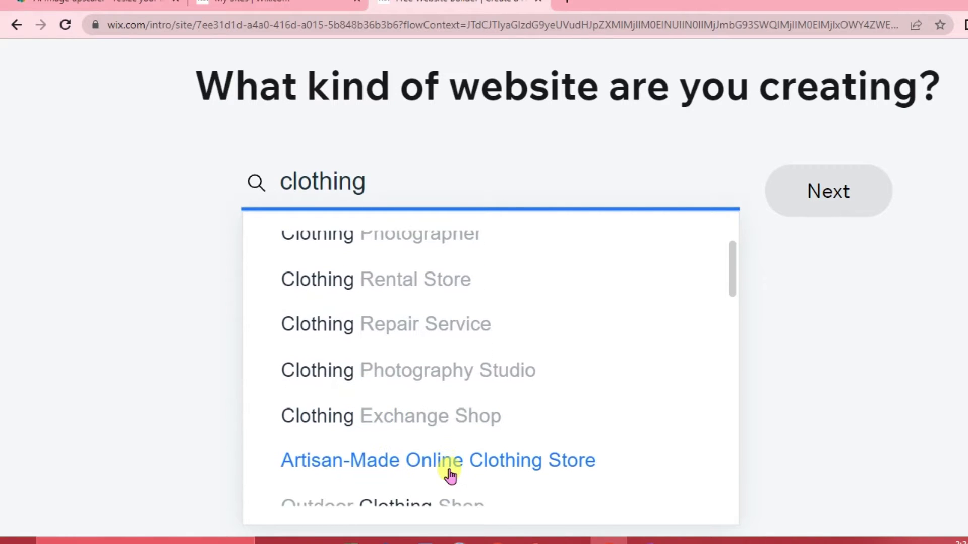
{"action": "scroll", "coordinate": [460, 443], "scroll_direction": "down", "scroll_amount": 3}
{"action": "scroll", "coordinate": [460, 449], "scroll_direction": "up", "scroll_amount": 10}
{"action": "scroll", "coordinate": [457, 476], "scroll_direction": "down", "scroll_amount": 2}
{"action": "scroll", "coordinate": [458, 477], "scroll_direction": "up", "scroll_amount": 2}
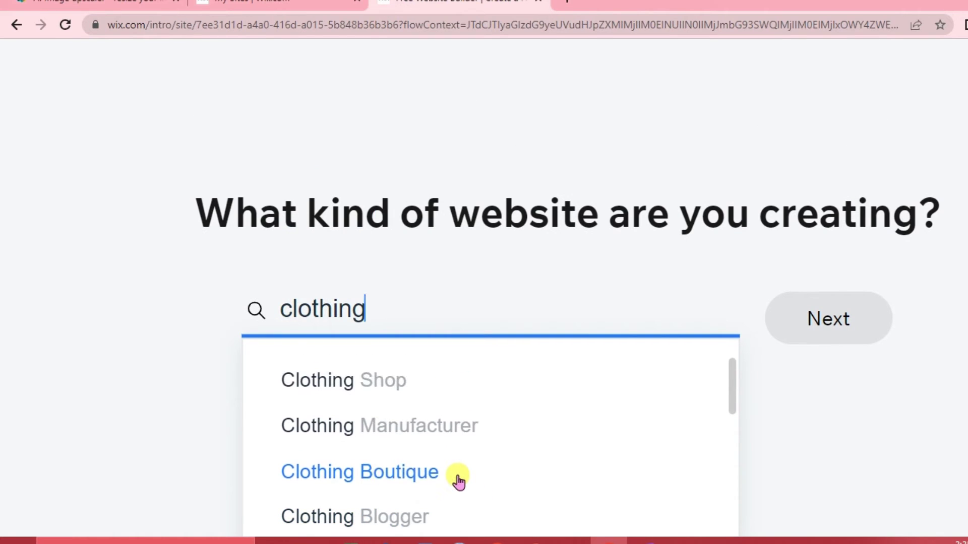
{"action": "left_click", "coordinate": [368, 392]}
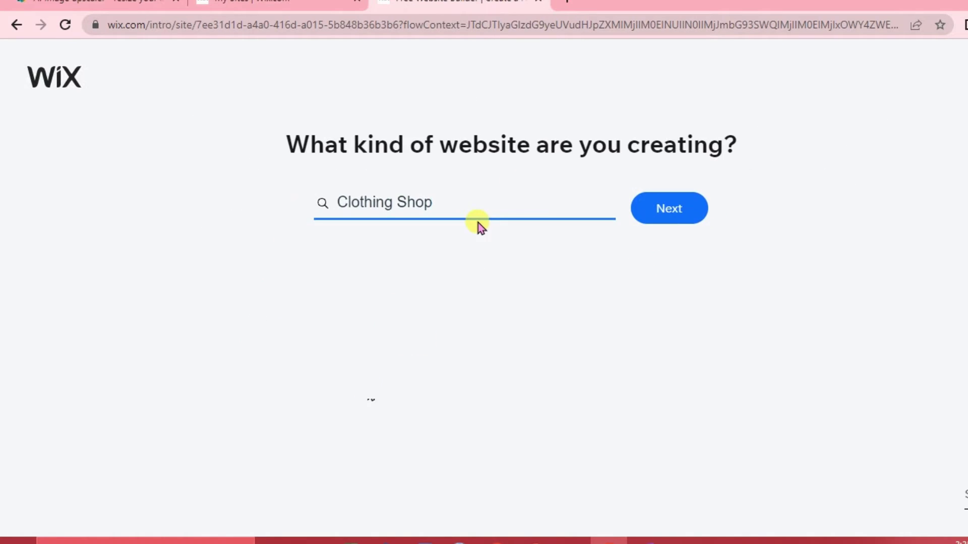
{"action": "left_click", "coordinate": [674, 211]}
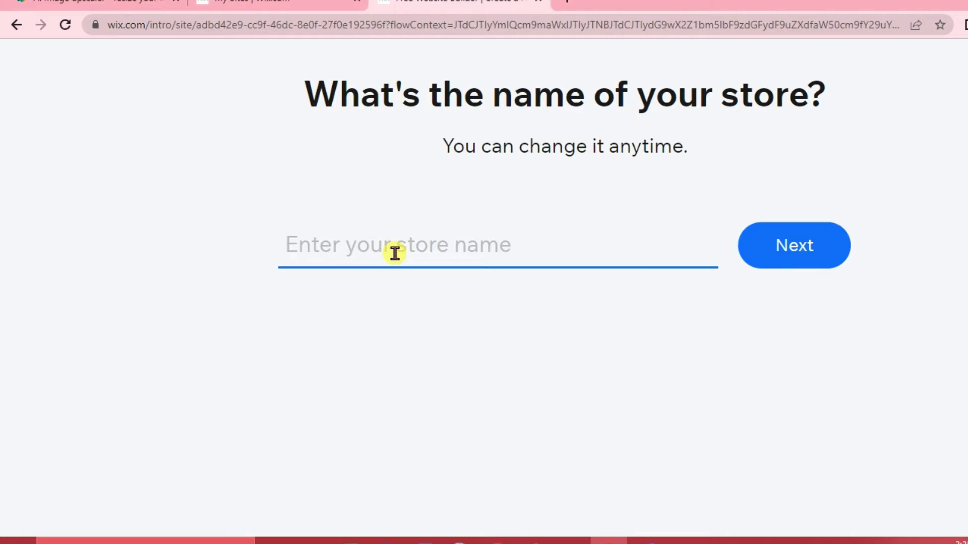
Step: Name the store FiadhPh, and add Portfolio to the recommended website features before continuing to the templates
{"action": "type", "text": "FiadhPh"}
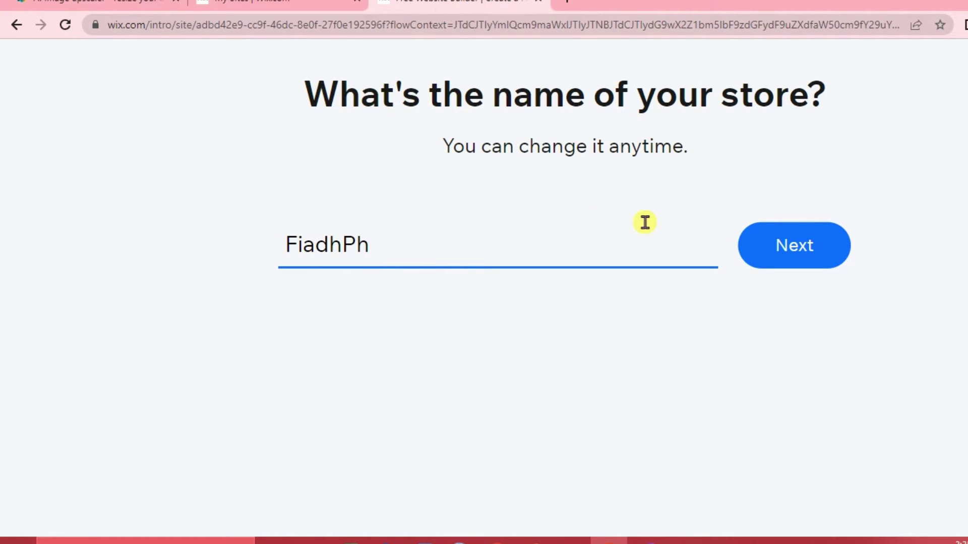
{"action": "left_click", "coordinate": [794, 248]}
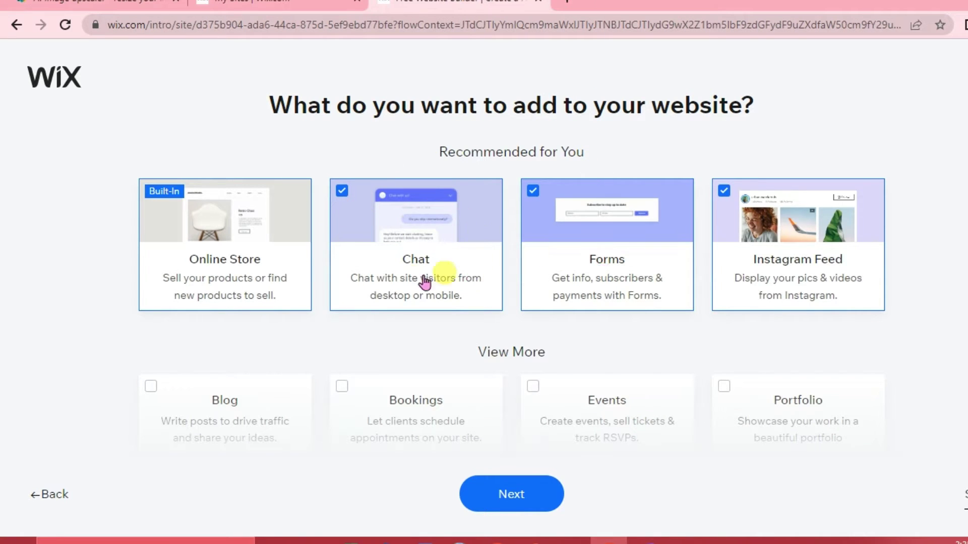
{"action": "scroll", "coordinate": [394, 348], "scroll_direction": "down", "scroll_amount": 4}
{"action": "scroll", "coordinate": [429, 308], "scroll_direction": "down", "scroll_amount": 1}
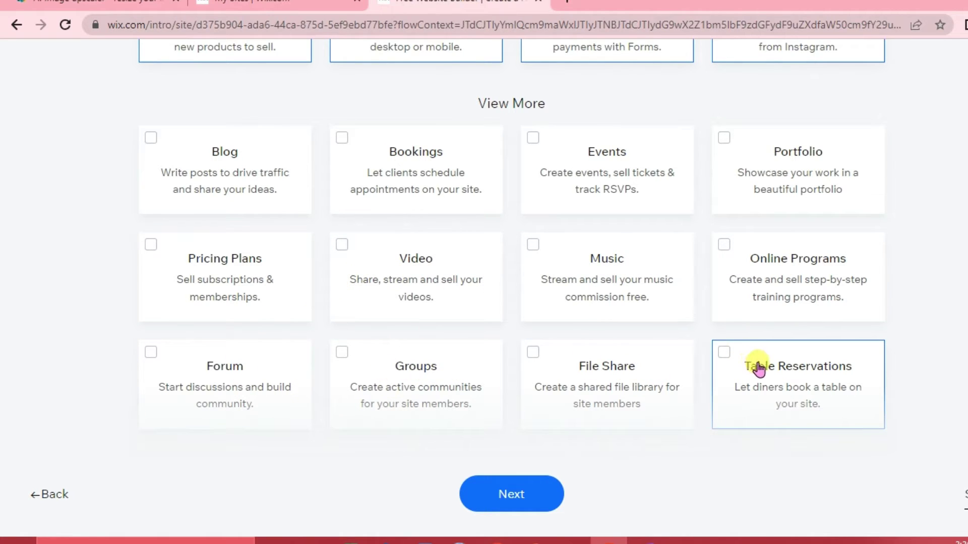
{"action": "scroll", "coordinate": [639, 313], "scroll_direction": "up", "scroll_amount": 1}
{"action": "scroll", "coordinate": [639, 312], "scroll_direction": "up", "scroll_amount": 3}
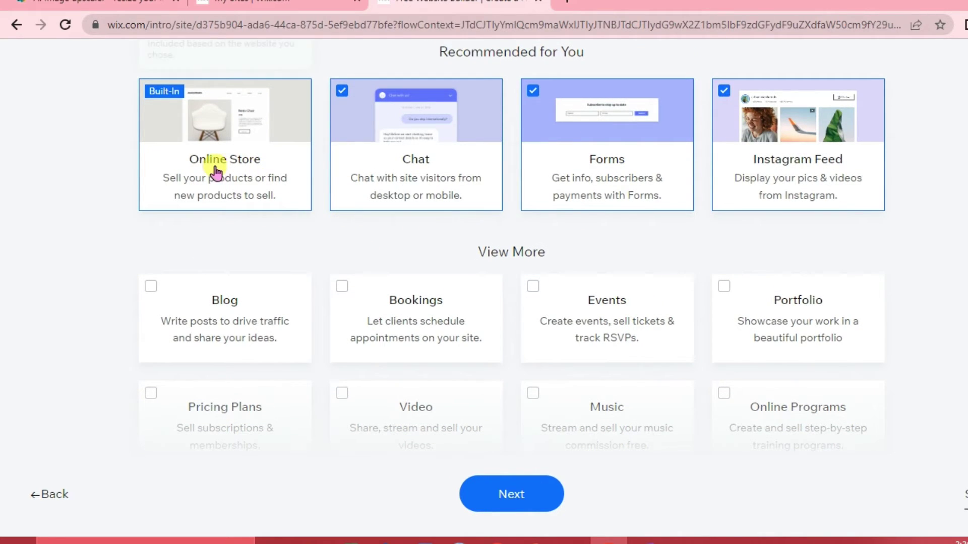
{"action": "scroll", "coordinate": [220, 173], "scroll_direction": "up", "scroll_amount": 4, "text": "ctrl"}
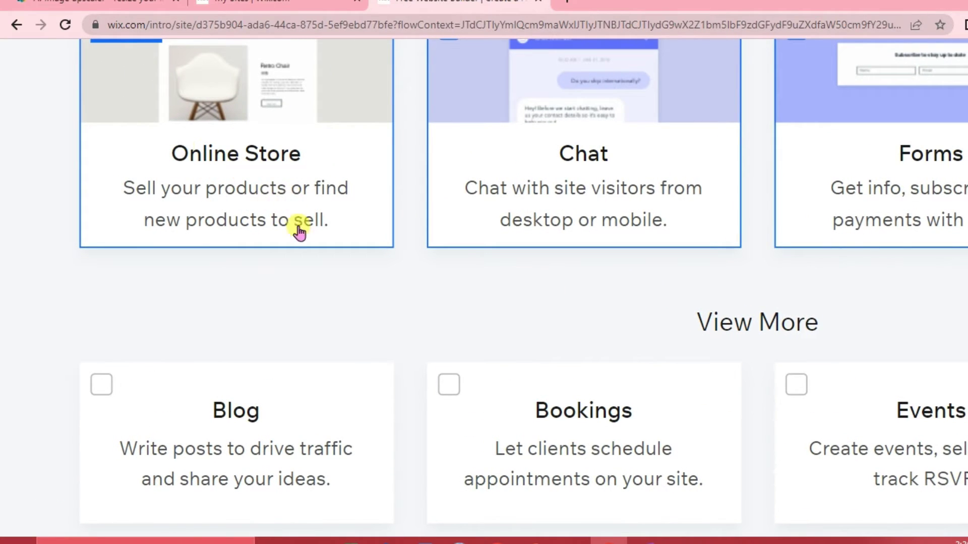
{"action": "scroll", "coordinate": [299, 232], "scroll_direction": "down", "scroll_amount": 4, "text": "ctrl"}
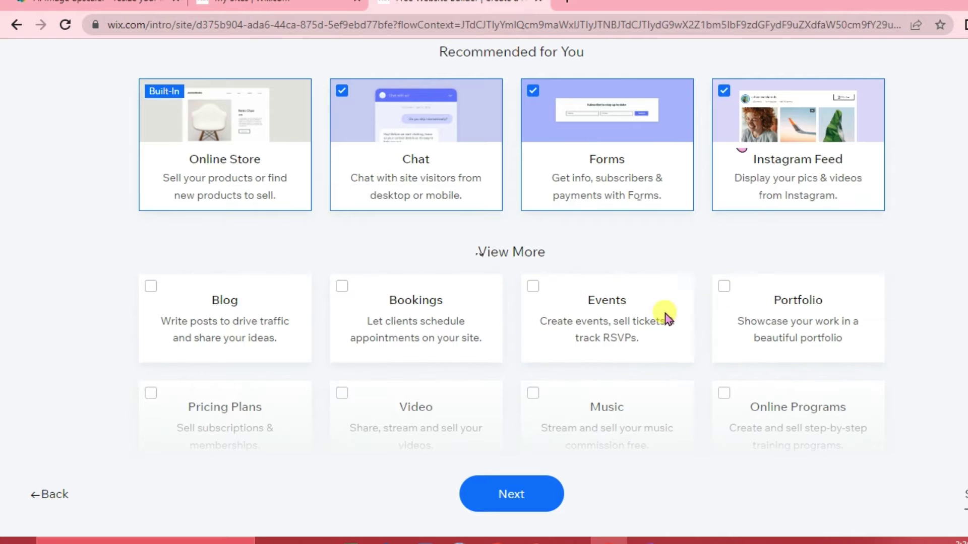
{"action": "left_click", "coordinate": [726, 287]}
{"action": "scroll", "coordinate": [494, 361], "scroll_direction": "up", "scroll_amount": 2}
{"action": "scroll", "coordinate": [493, 362], "scroll_direction": "down", "scroll_amount": 1}
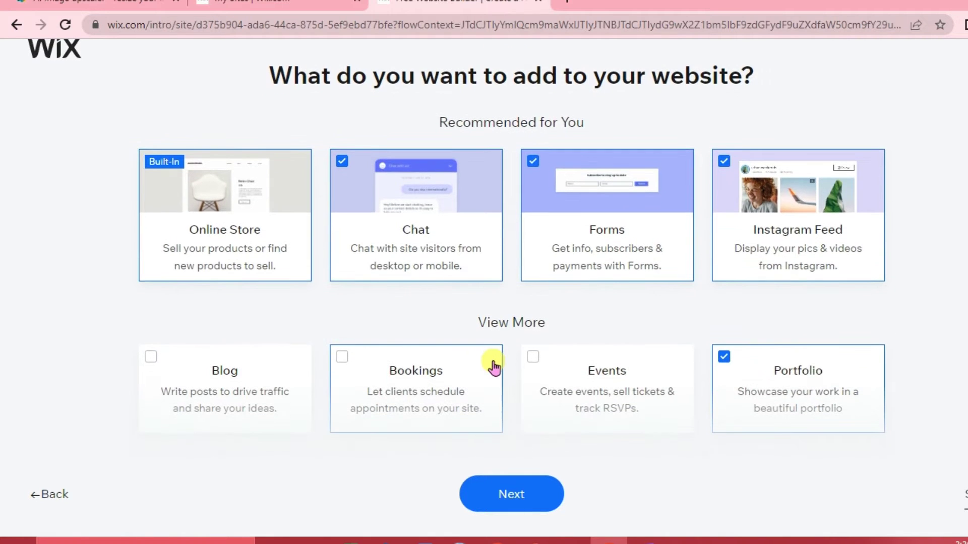
{"action": "left_click", "coordinate": [512, 493]}
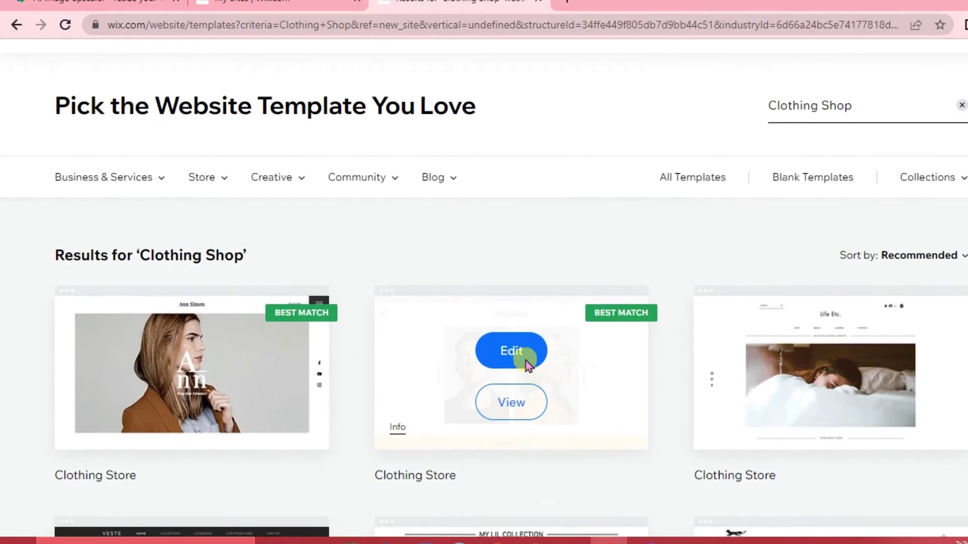
Step: Find the Clothing Store template with the "Fall & Winter" banner among the Clothing Shop results and open it for editing
{"action": "scroll", "coordinate": [506, 377], "scroll_direction": "down", "scroll_amount": 10}
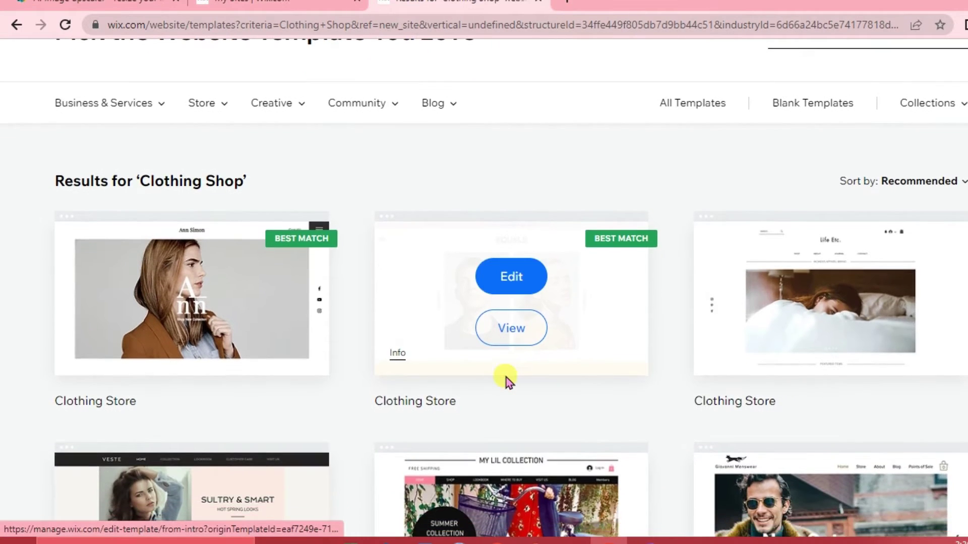
{"action": "scroll", "coordinate": [506, 382], "scroll_direction": "down", "scroll_amount": 5}
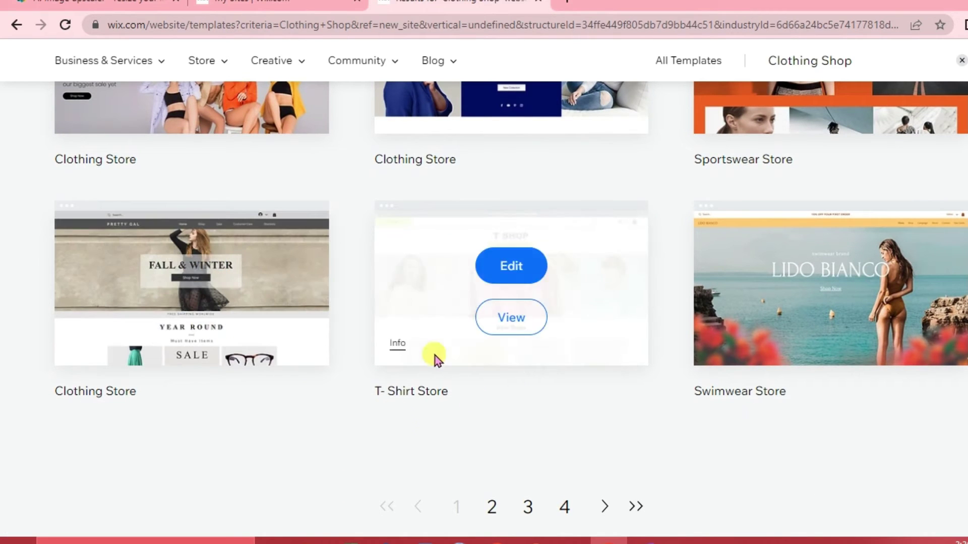
{"action": "left_click", "coordinate": [196, 278]}
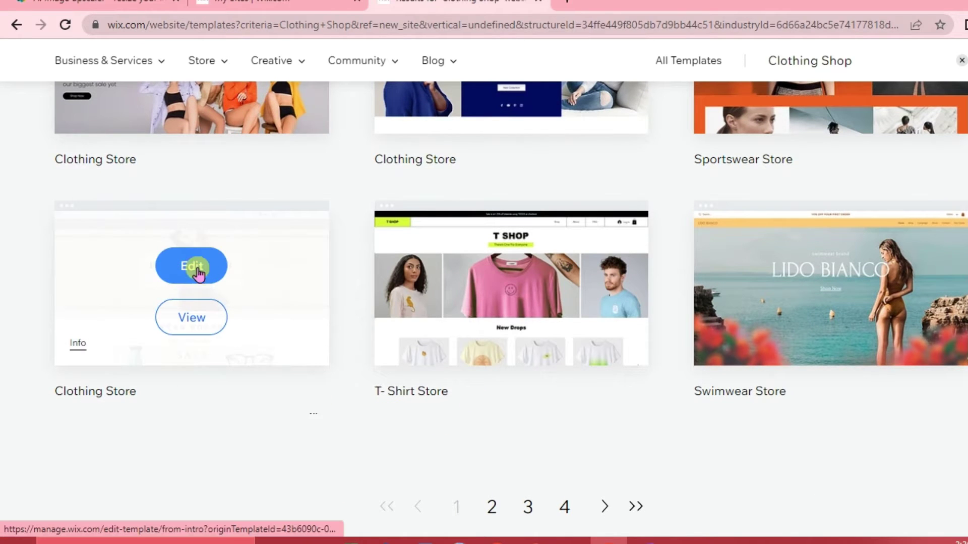
{"action": "scroll", "coordinate": [198, 271], "scroll_direction": "up", "scroll_amount": 5}
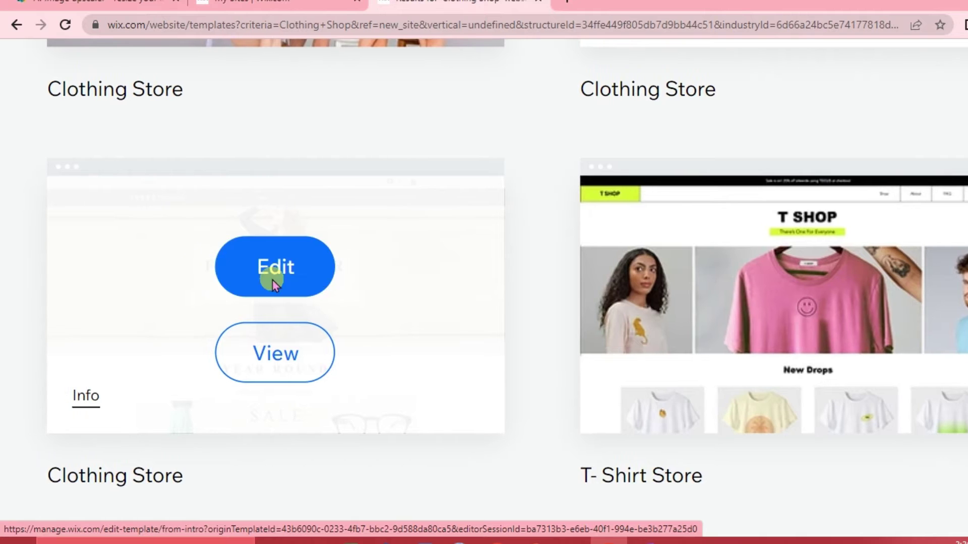
{"action": "left_click", "coordinate": [275, 282]}
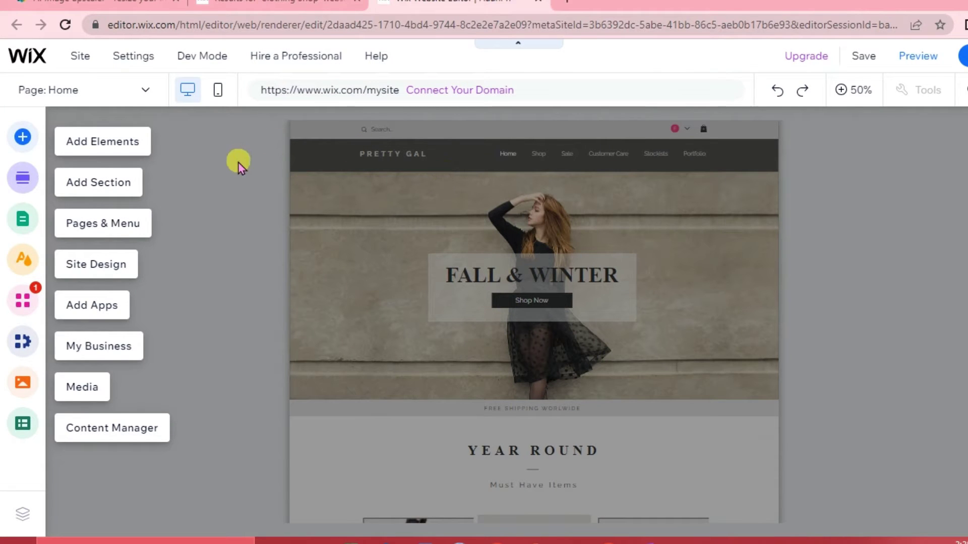
Step: Examine the editor's options for adding elements and sections, managing site pages and menu, and changing the site design
{"action": "left_click", "coordinate": [29, 140]}
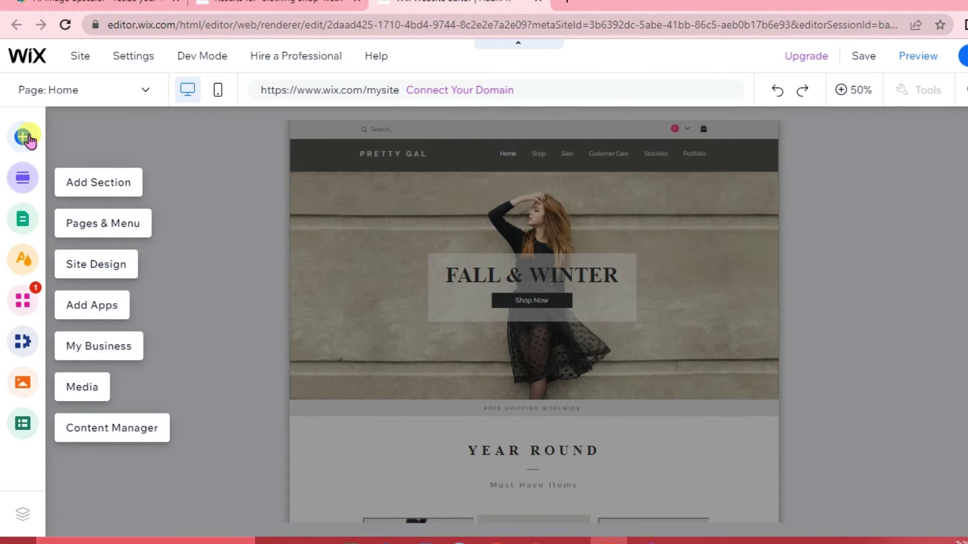
{"action": "left_click", "coordinate": [29, 140]}
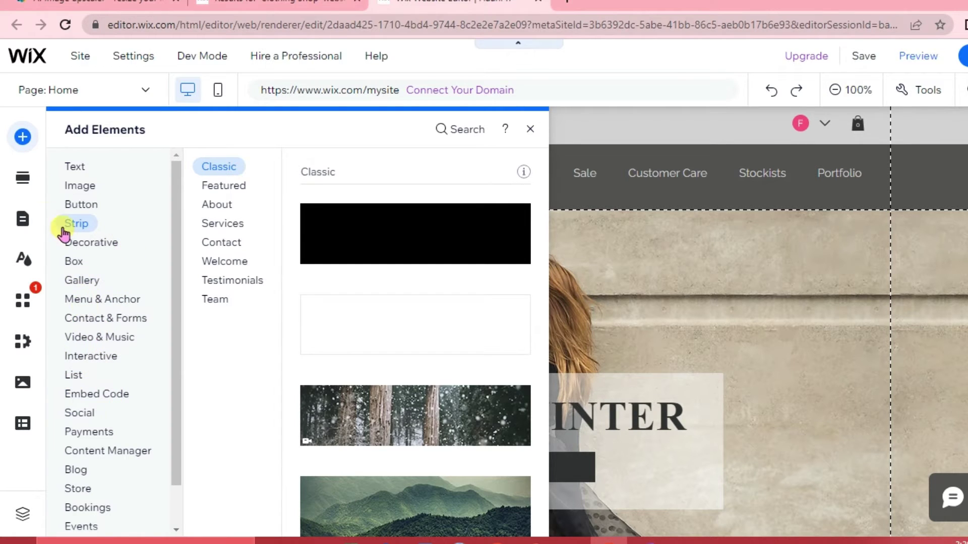
{"action": "scroll", "coordinate": [64, 225], "scroll_direction": "down", "scroll_amount": 1}
{"action": "left_click", "coordinate": [23, 180]}
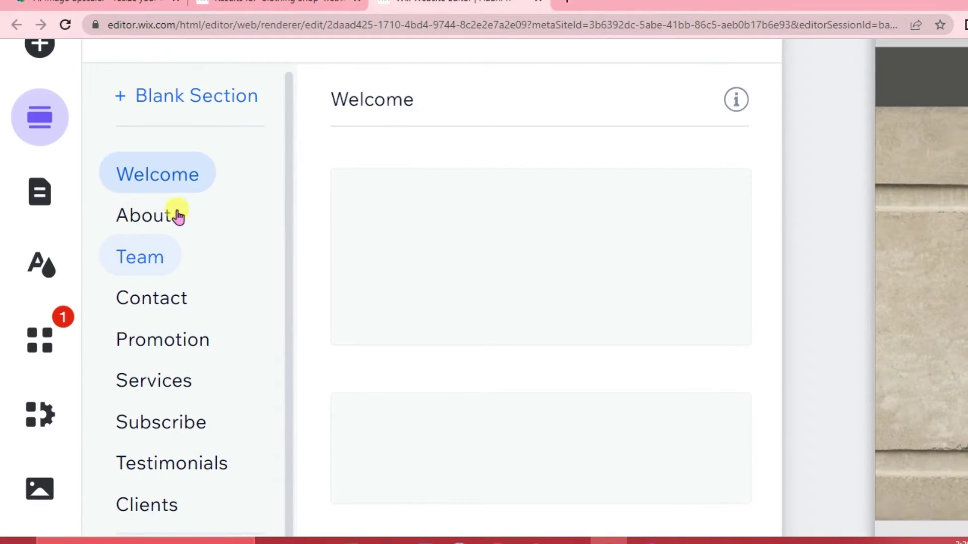
{"action": "scroll", "coordinate": [181, 216], "scroll_direction": "down", "scroll_amount": 1}
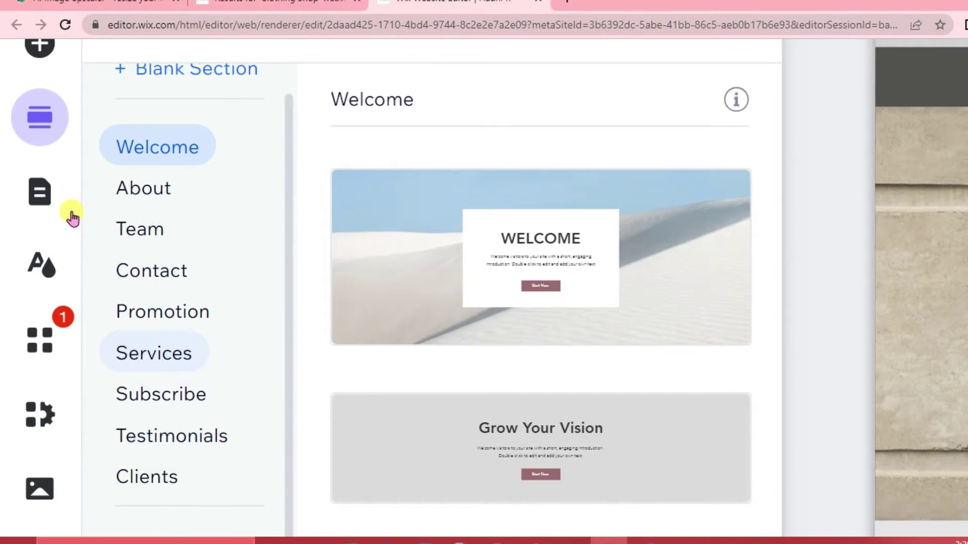
{"action": "left_click", "coordinate": [39, 191]}
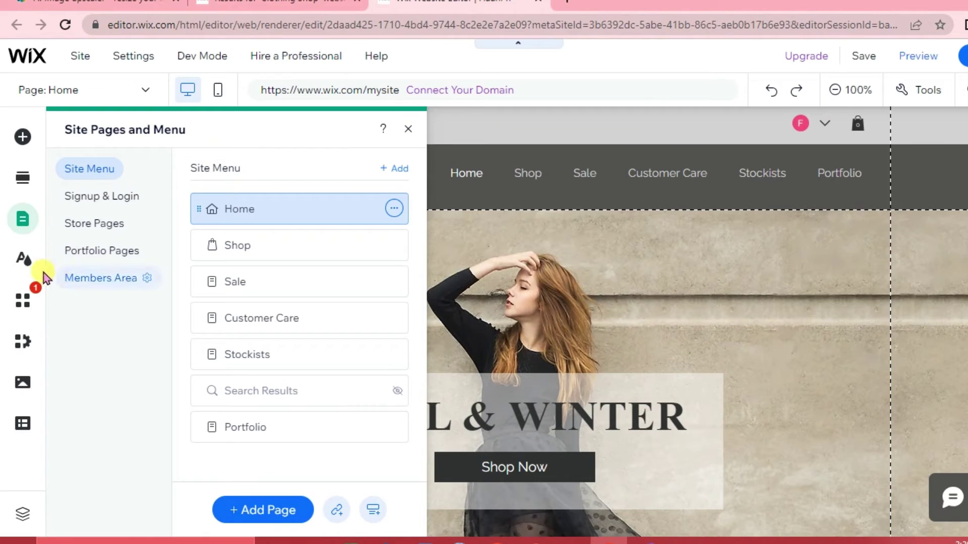
{"action": "left_click", "coordinate": [25, 263]}
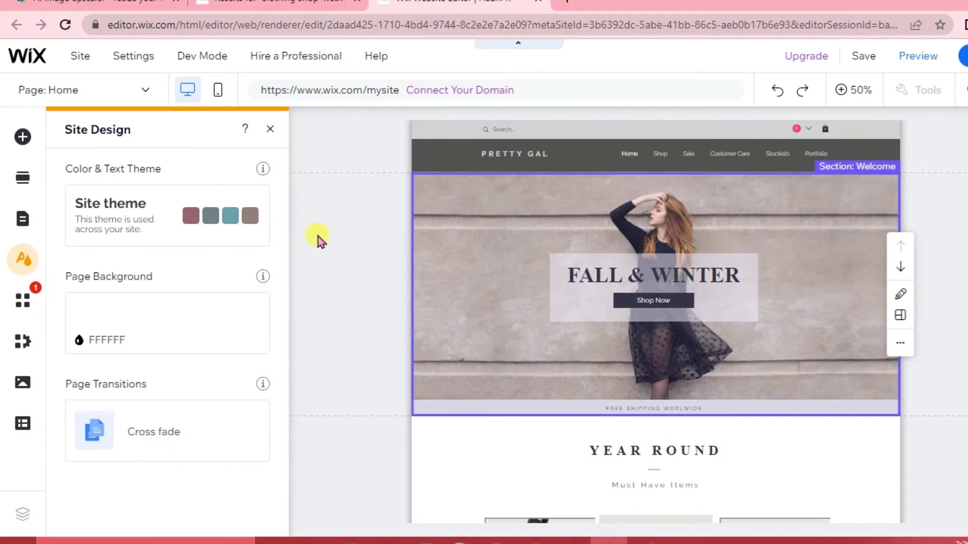
Step: Examine the site theme, page background and page transition options, and open the app market
{"action": "mouse_move", "coordinate": [160, 221]}
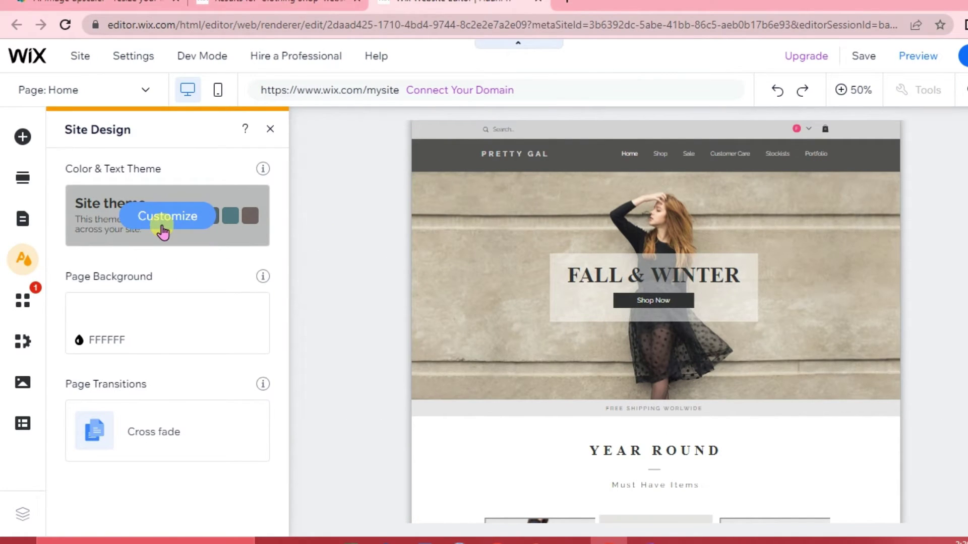
{"action": "mouse_move", "coordinate": [179, 345]}
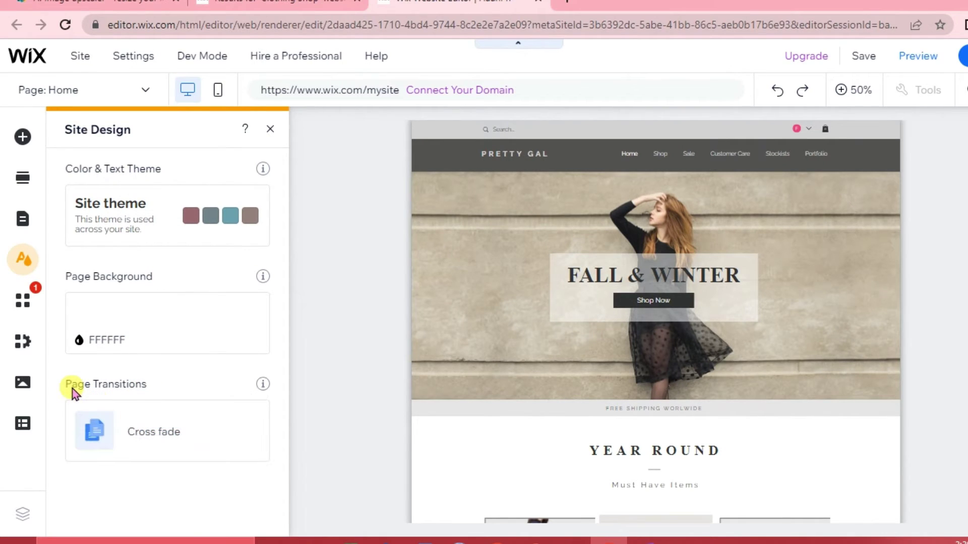
{"action": "left_click", "coordinate": [24, 305]}
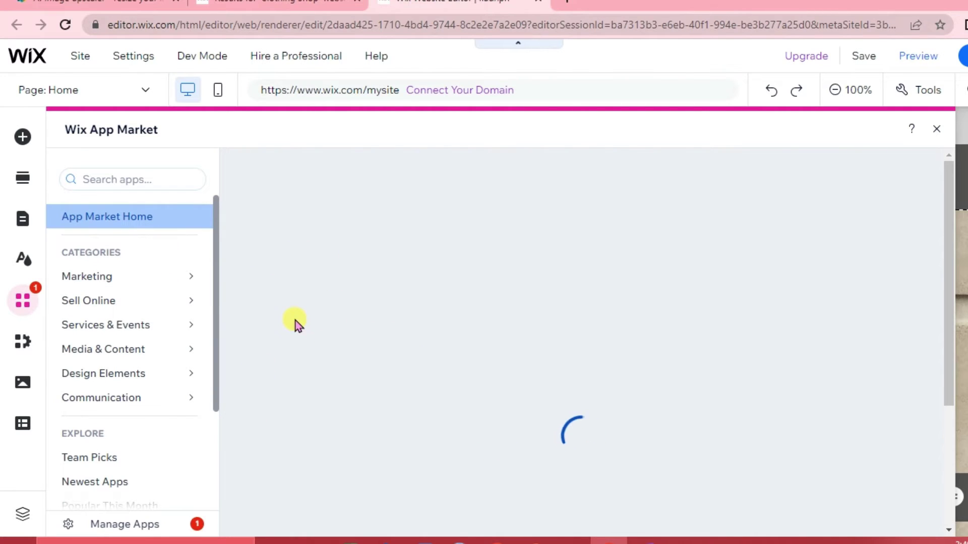
Step: Examine the media options for uploading files, editing images and videos, and using free Wix and Shutterstock media, then close them
{"action": "left_click", "coordinate": [17, 397]}
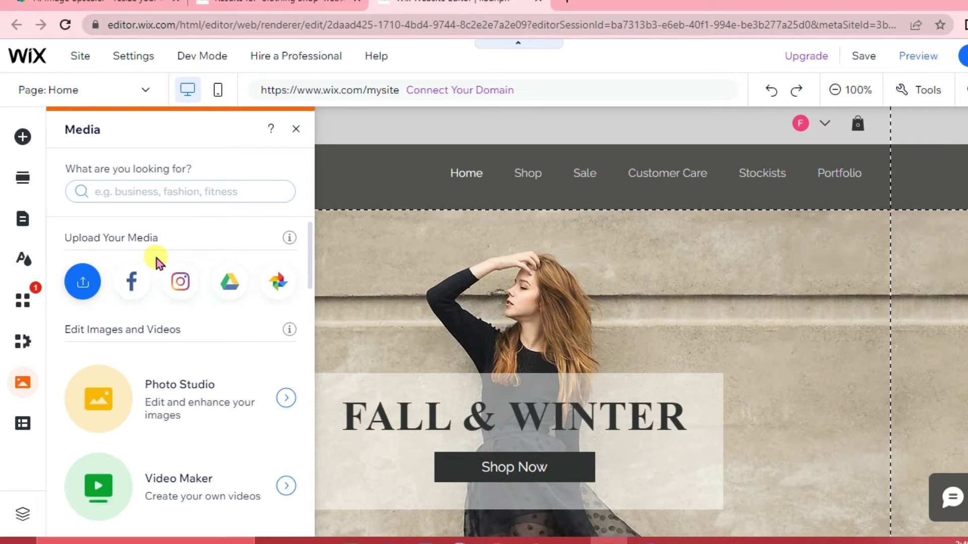
{"action": "left_click", "coordinate": [83, 290]}
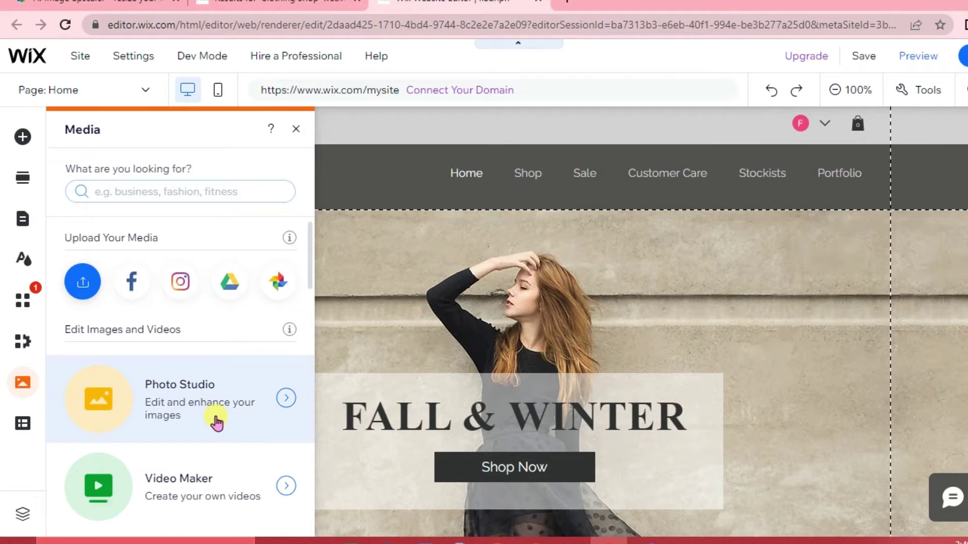
{"action": "scroll", "coordinate": [218, 422], "scroll_direction": "down", "scroll_amount": 5}
{"action": "scroll", "coordinate": [217, 422], "scroll_direction": "down", "scroll_amount": 5}
{"action": "scroll", "coordinate": [216, 423], "scroll_direction": "up", "scroll_amount": 10}
{"action": "scroll", "coordinate": [217, 422], "scroll_direction": "down", "scroll_amount": 7}
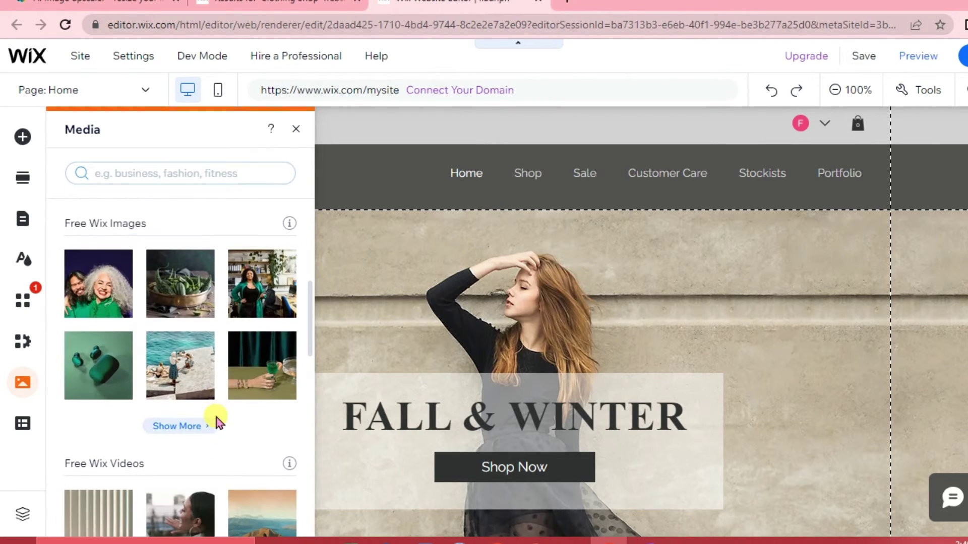
{"action": "scroll", "coordinate": [218, 421], "scroll_direction": "down", "scroll_amount": 1}
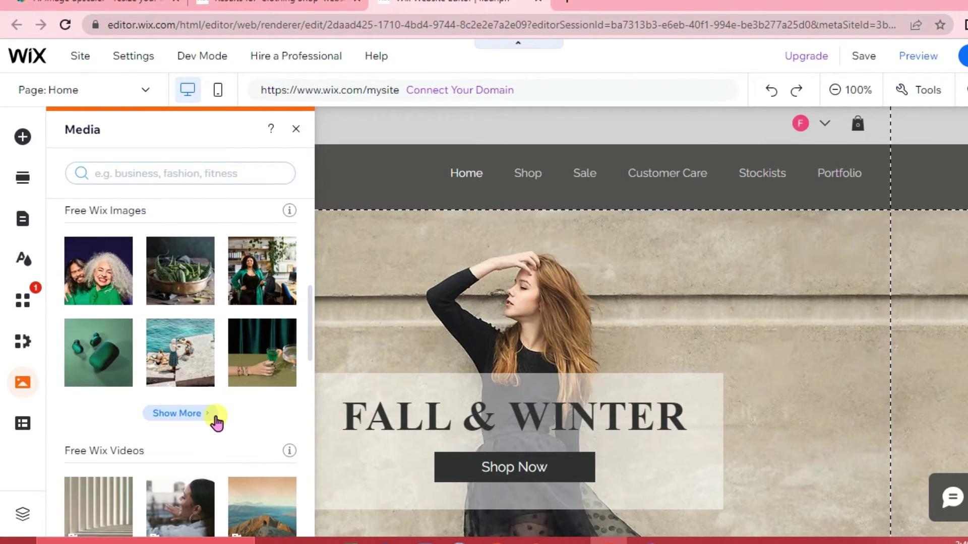
{"action": "scroll", "coordinate": [202, 398], "scroll_direction": "up", "scroll_amount": 2}
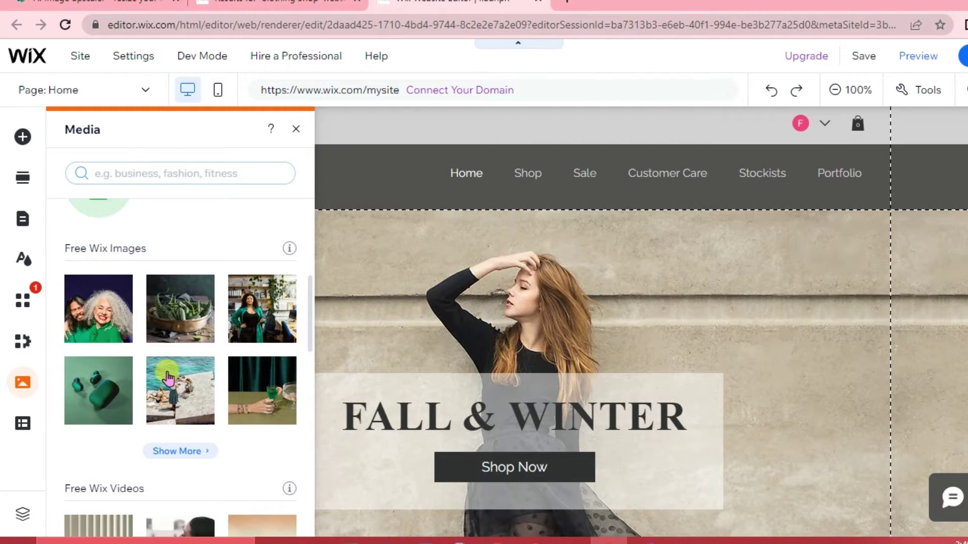
{"action": "scroll", "coordinate": [168, 378], "scroll_direction": "down", "scroll_amount": 3}
{"action": "scroll", "coordinate": [190, 432], "scroll_direction": "down", "scroll_amount": 6}
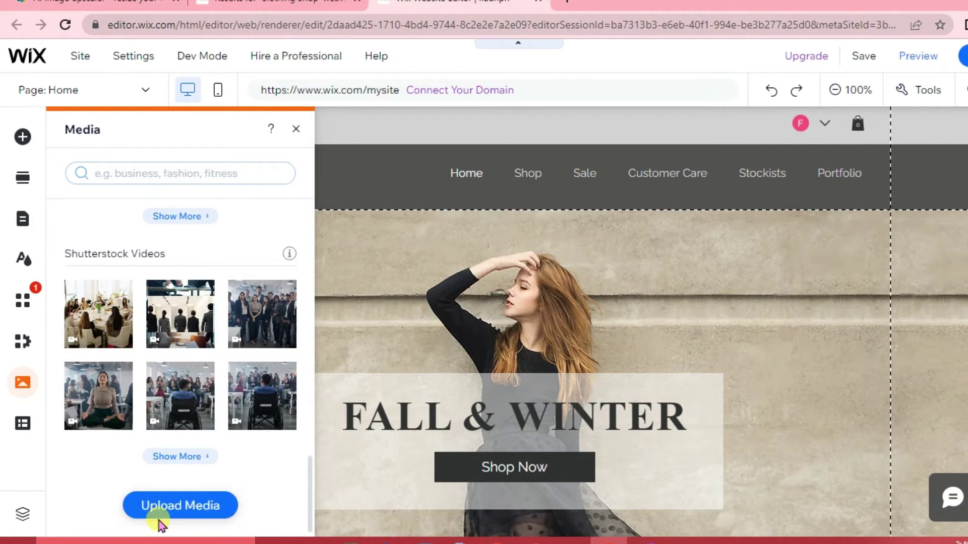
{"action": "left_click", "coordinate": [630, 283]}
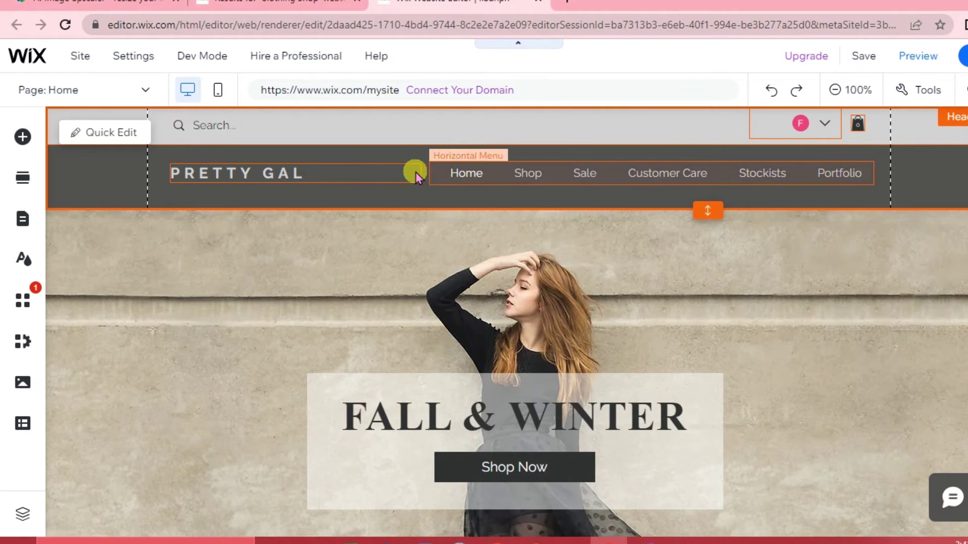
Step: Replace the PRETTY GAL site title in the header with "FIADH PH"
{"action": "left_click", "coordinate": [398, 170]}
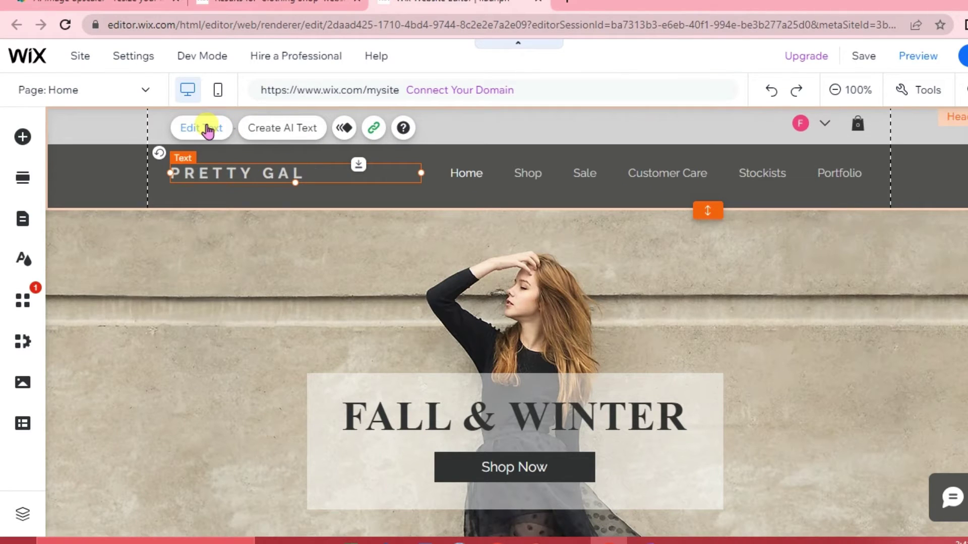
{"action": "left_click", "coordinate": [207, 129]}
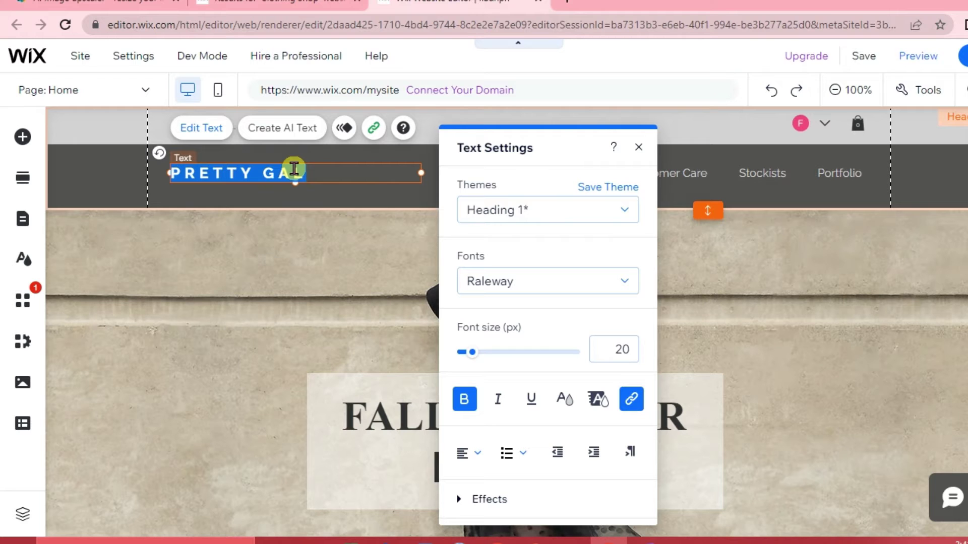
{"action": "type", "text": "FIADH PH"}
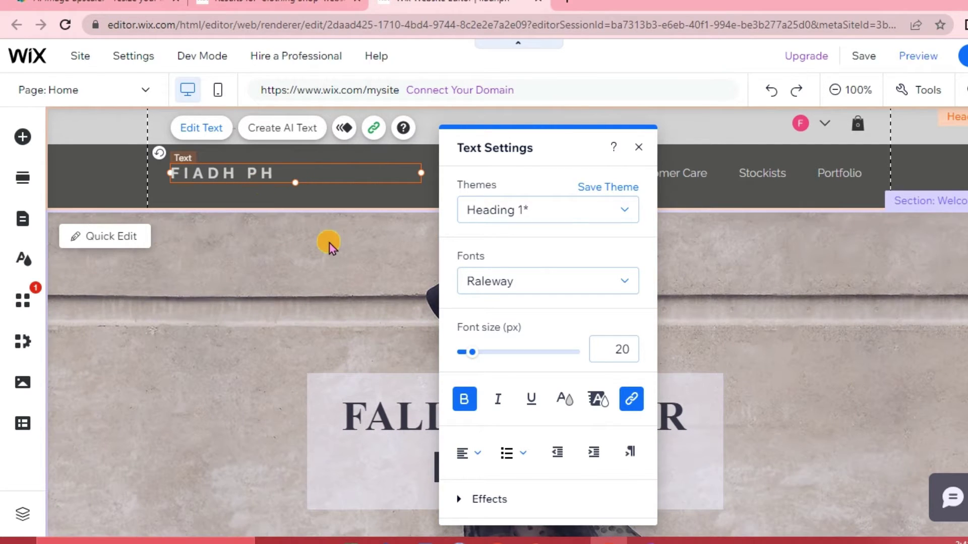
{"action": "left_click", "coordinate": [329, 243]}
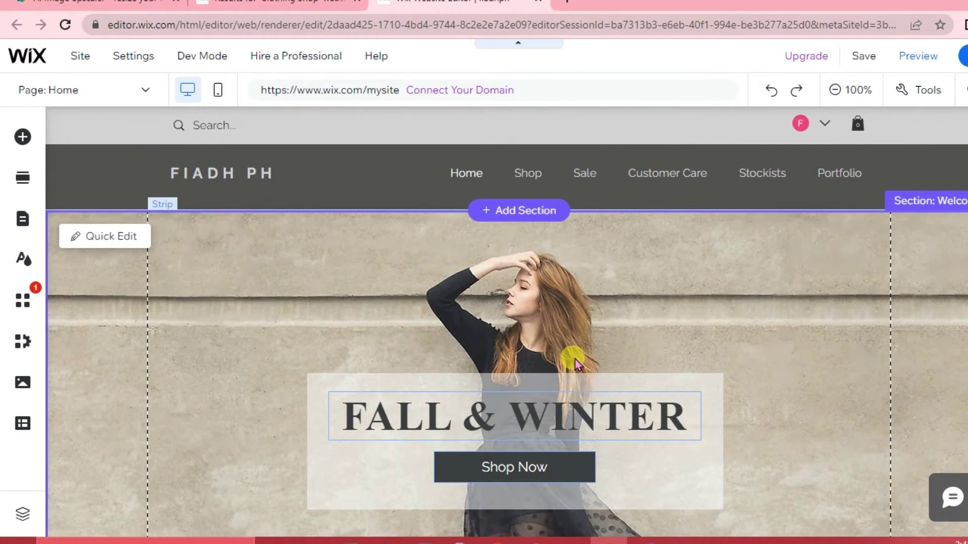
Step: Look over the home page from the Fall & Winter banner text through the Year Round product section to the footer
{"action": "scroll", "coordinate": [573, 357], "scroll_direction": "down", "scroll_amount": 3}
{"action": "left_click", "coordinate": [524, 347]}
{"action": "scroll", "coordinate": [548, 396], "scroll_direction": "down", "scroll_amount": 1}
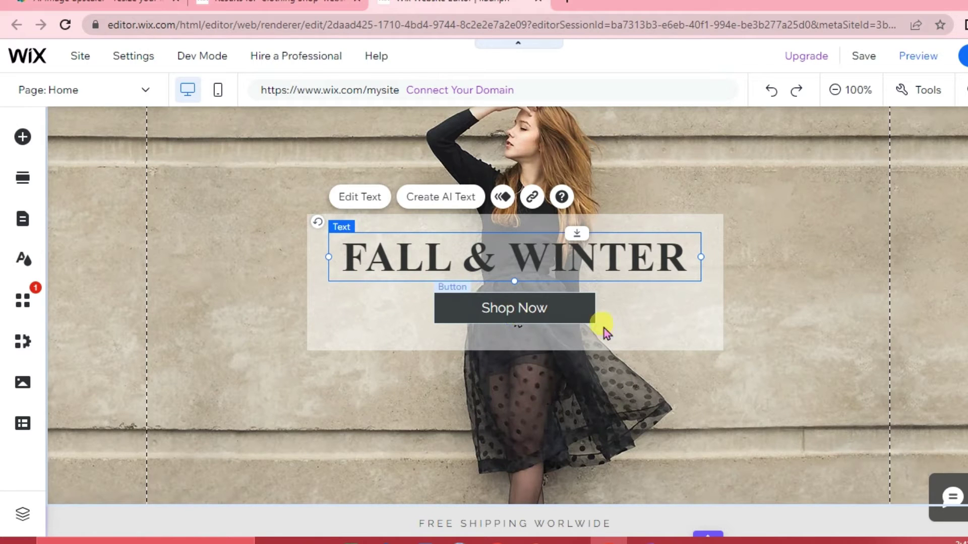
{"action": "scroll", "coordinate": [594, 333], "scroll_direction": "down", "scroll_amount": 2}
{"action": "scroll", "coordinate": [595, 388], "scroll_direction": "down", "scroll_amount": 10}
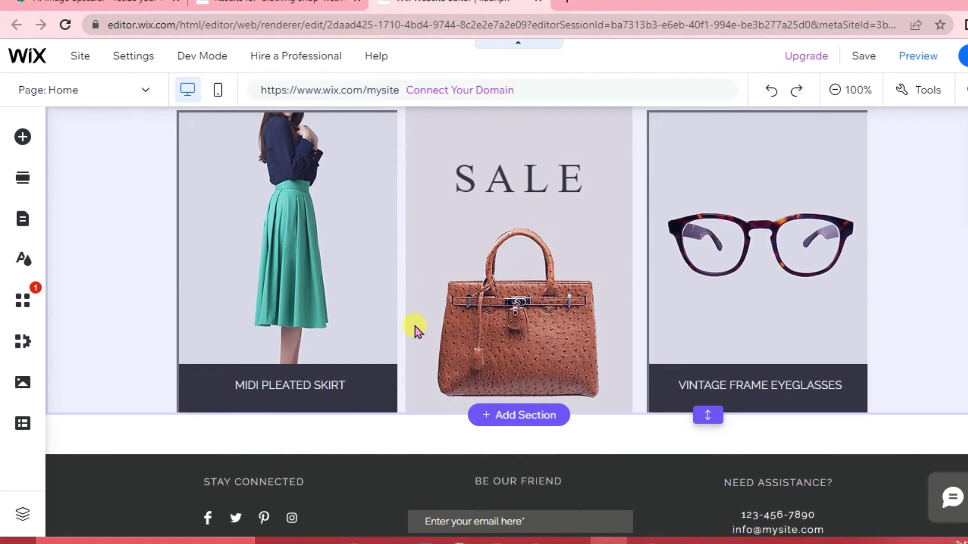
{"action": "scroll", "coordinate": [576, 287], "scroll_direction": "up", "scroll_amount": 8}
{"action": "scroll", "coordinate": [577, 305], "scroll_direction": "down", "scroll_amount": 3}
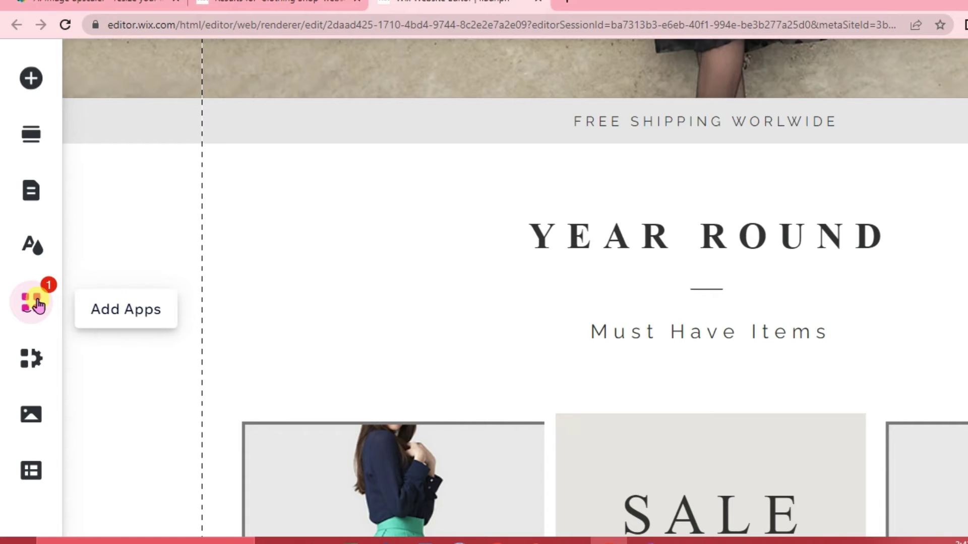
Step: Search the app market for "store", open the Wix Stores app and add it to the site again
{"action": "left_click", "coordinate": [38, 304]}
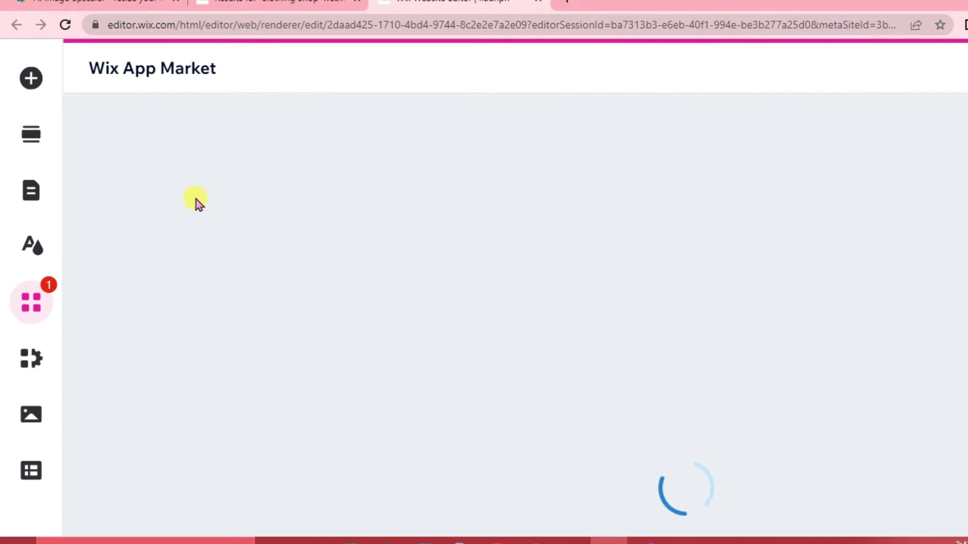
{"action": "key", "text": "ctrl+0"}
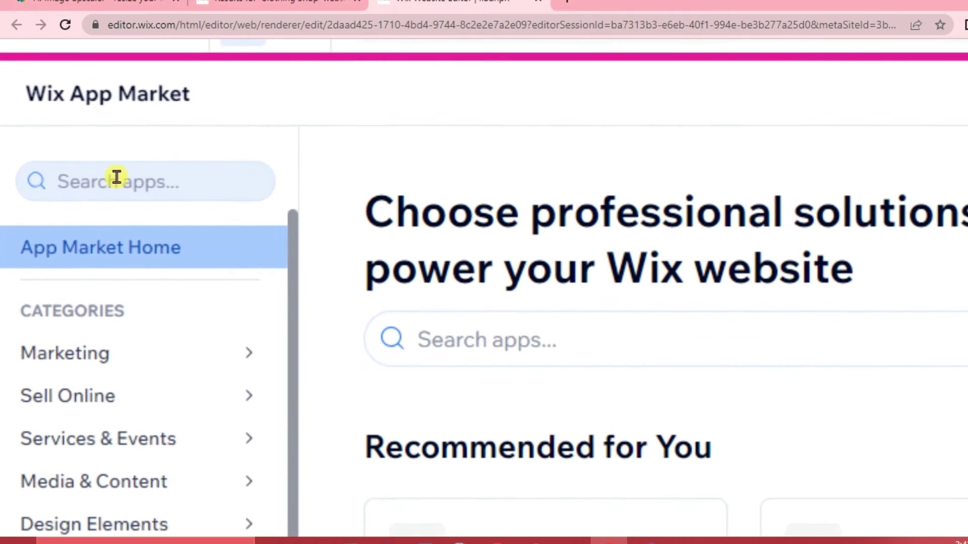
{"action": "left_click", "coordinate": [116, 181]}
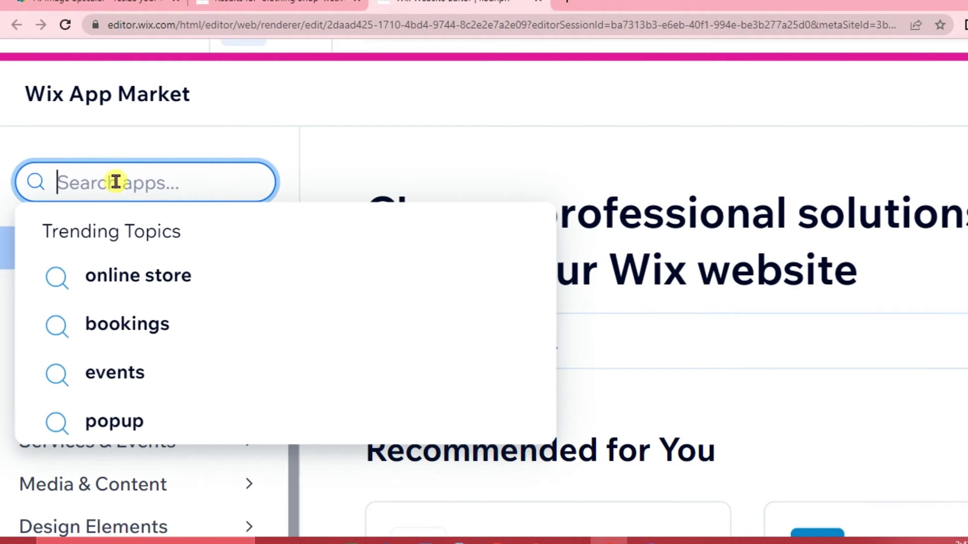
{"action": "type", "text": "store"}
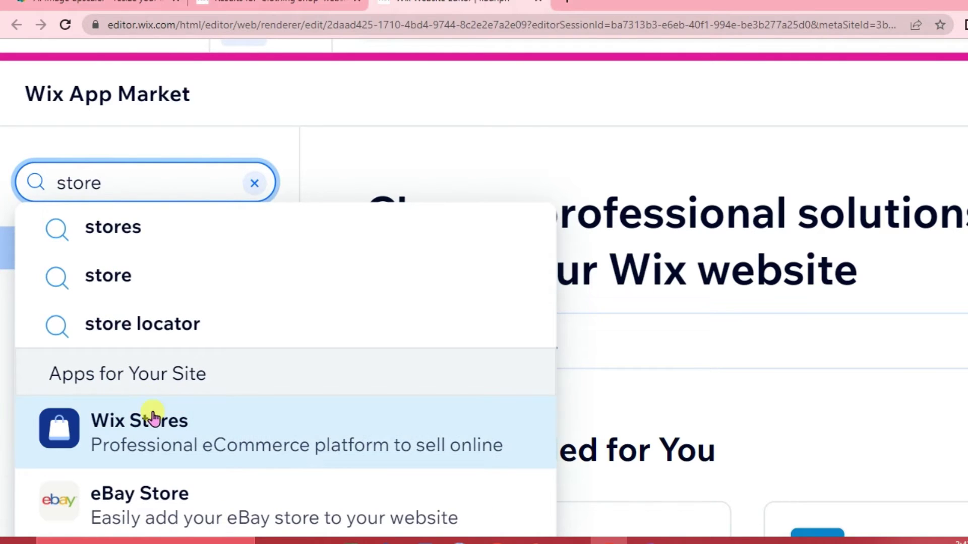
{"action": "scroll", "coordinate": [153, 425], "scroll_direction": "down", "scroll_amount": 1}
{"action": "left_click", "coordinate": [151, 367]}
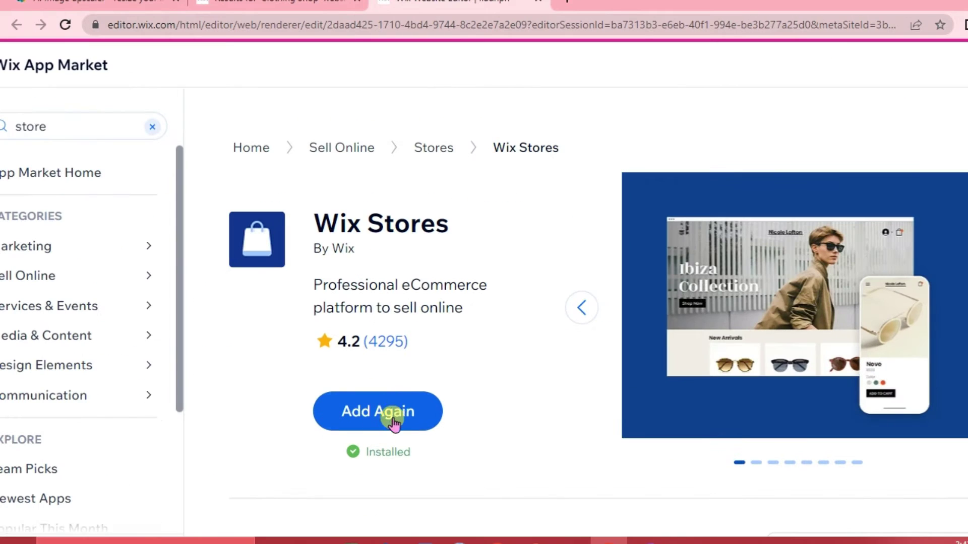
{"action": "left_click", "coordinate": [387, 417]}
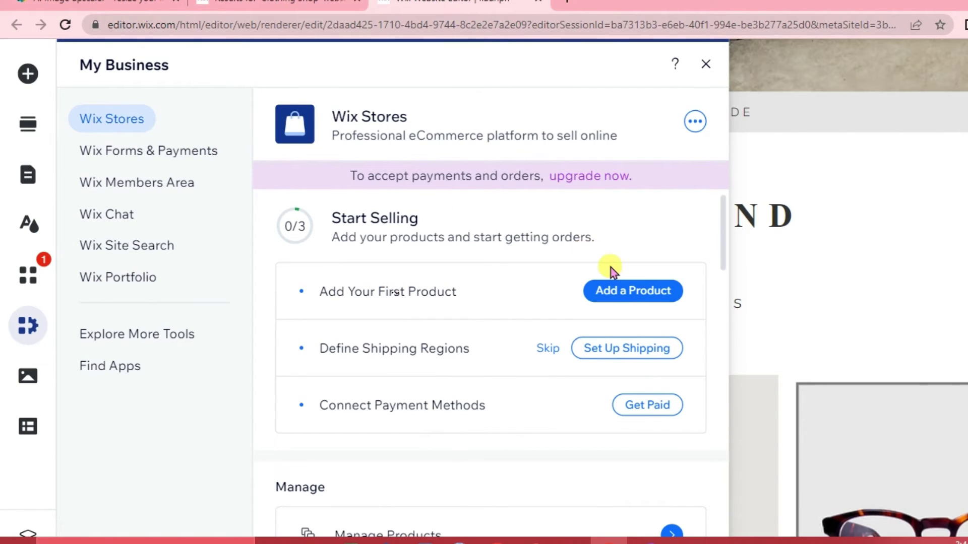
Step: Open the store's product list through the add-product task and review its bulk actions and the existing products
{"action": "left_click", "coordinate": [634, 296]}
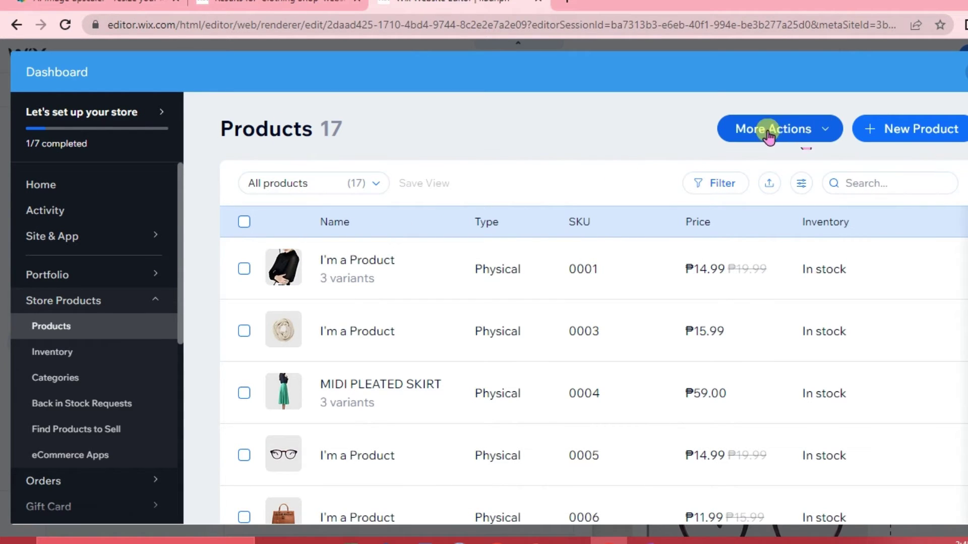
{"action": "left_click", "coordinate": [817, 130]}
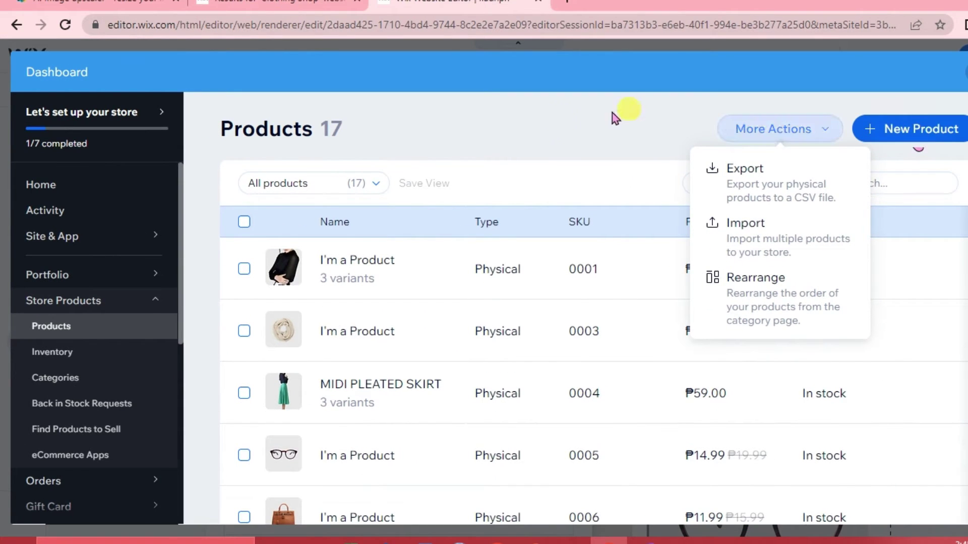
{"action": "left_click", "coordinate": [546, 128]}
{"action": "scroll", "coordinate": [464, 318], "scroll_direction": "down", "scroll_amount": 1}
{"action": "scroll", "coordinate": [470, 317], "scroll_direction": "down", "scroll_amount": 10}
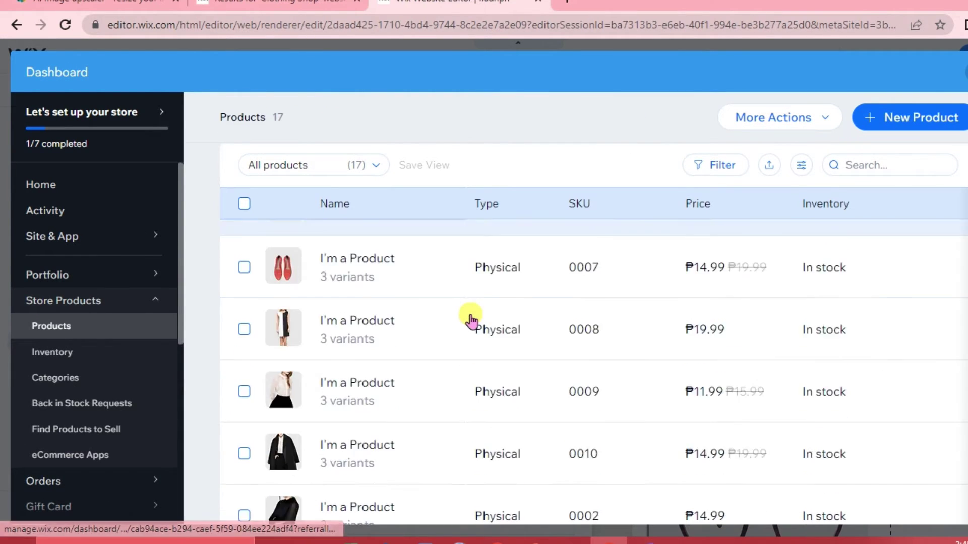
{"action": "scroll", "coordinate": [470, 318], "scroll_direction": "up", "scroll_amount": 6}
{"action": "scroll", "coordinate": [471, 318], "scroll_direction": "up", "scroll_amount": 5}
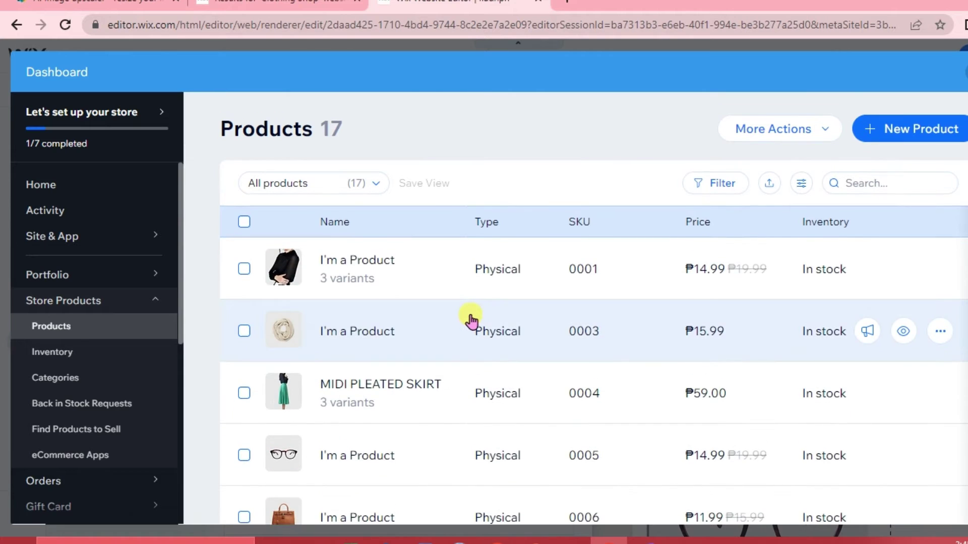
Step: Delete the sample product with SKU 0001 from the store's product list
{"action": "left_click", "coordinate": [244, 272]}
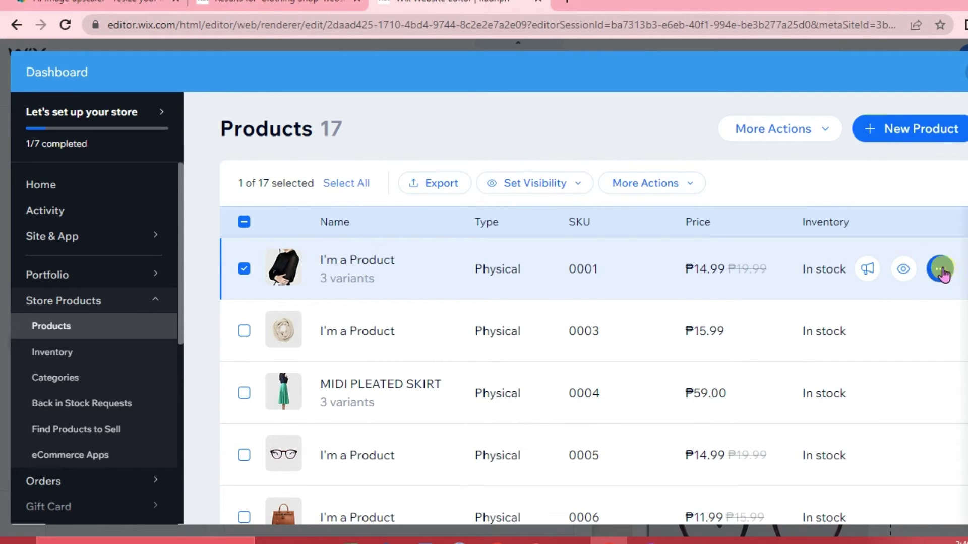
{"action": "left_click", "coordinate": [941, 272]}
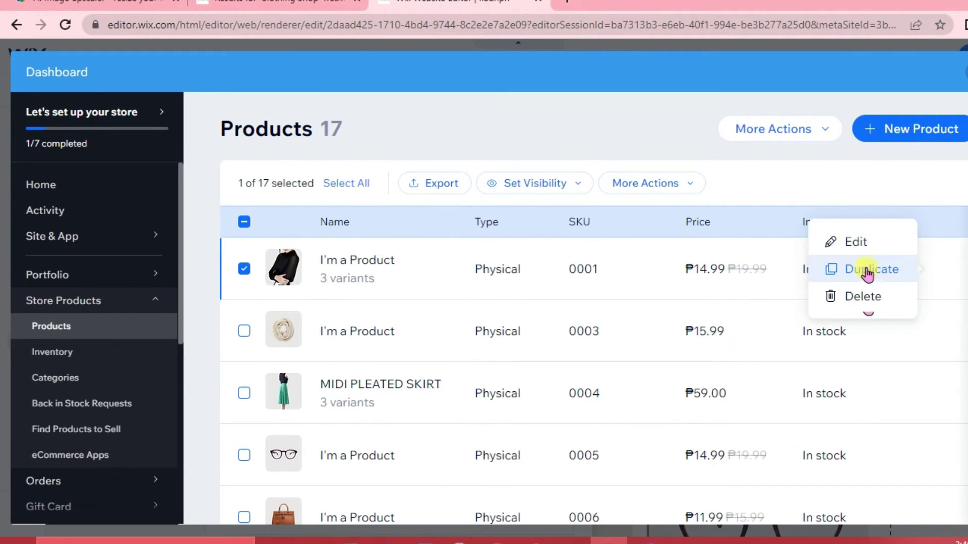
{"action": "left_click", "coordinate": [866, 304]}
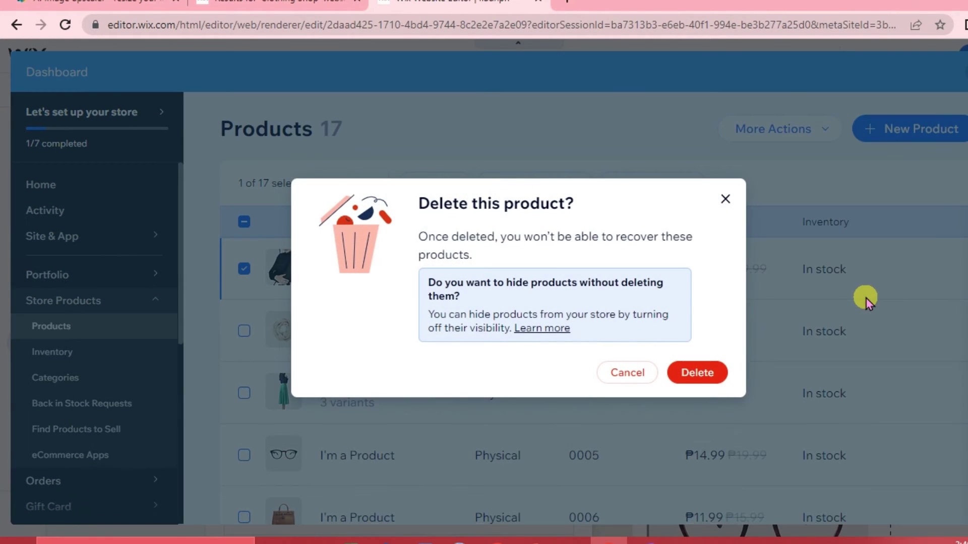
{"action": "left_click", "coordinate": [695, 377]}
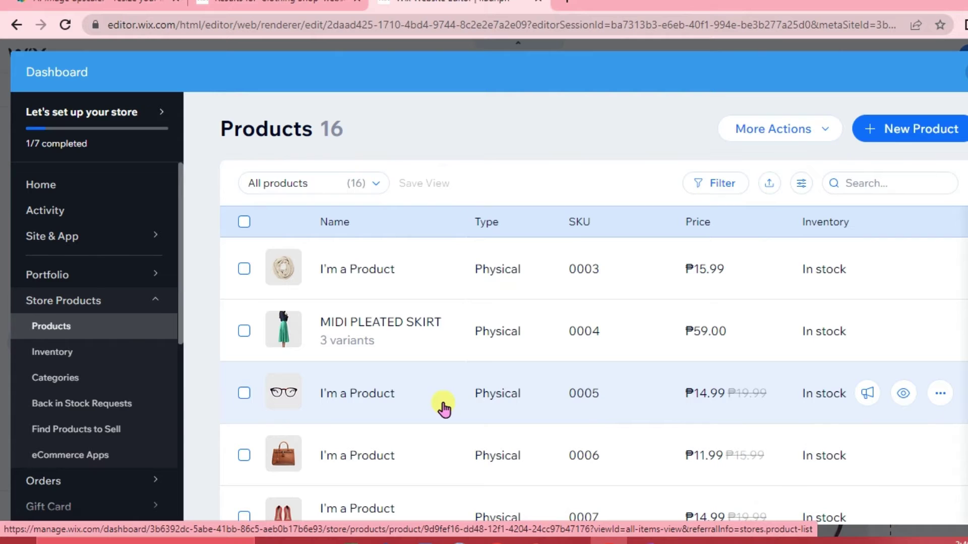
Step: Select the MIDI PLEATED SKIRT product in the list and open it for editing
{"action": "left_click", "coordinate": [242, 333]}
{"action": "scroll", "coordinate": [339, 383], "scroll_direction": "down", "scroll_amount": 3}
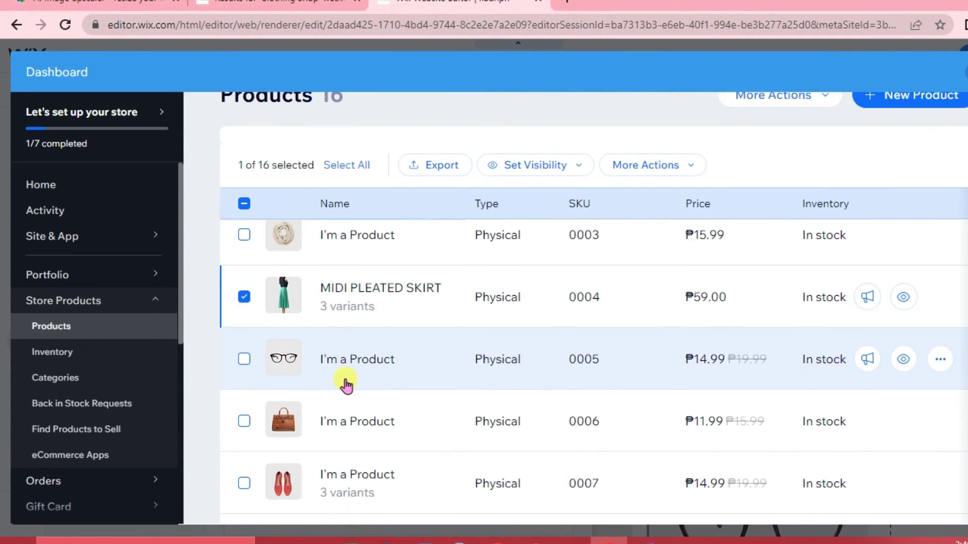
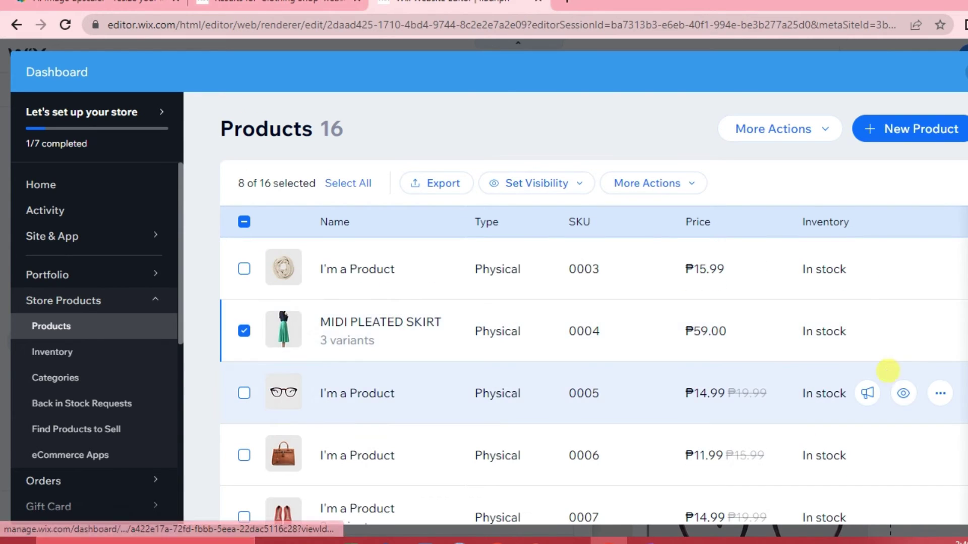
{"action": "left_click", "coordinate": [943, 330]}
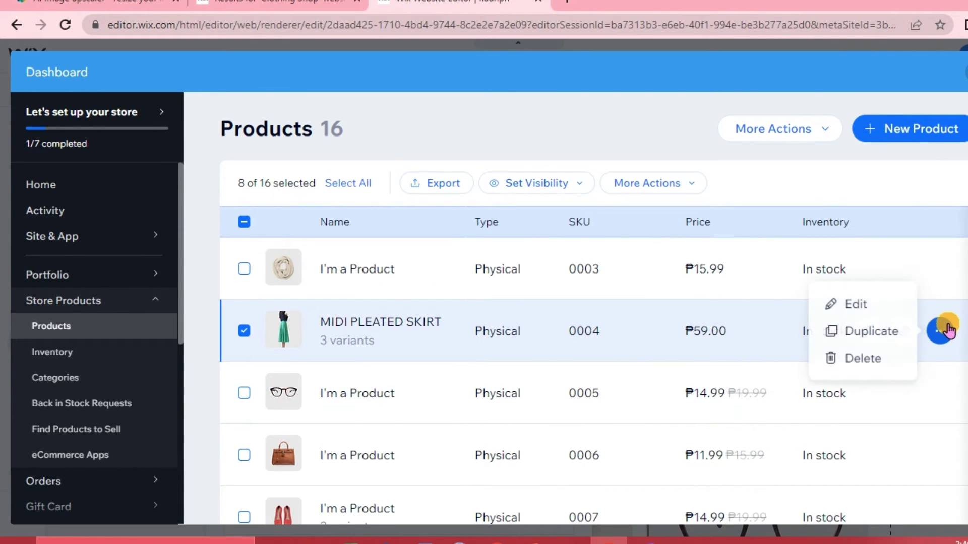
{"action": "left_click", "coordinate": [882, 302]}
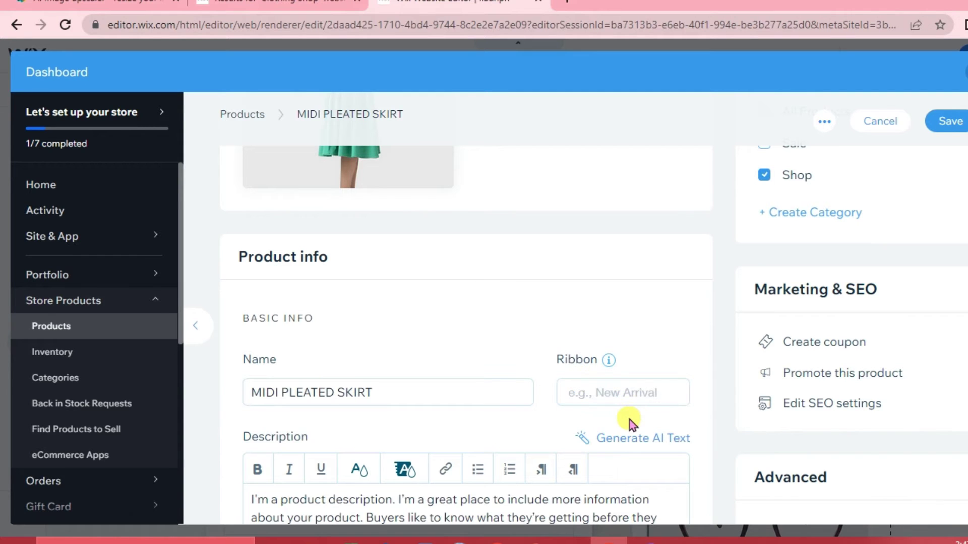
Step: Review the MIDI PLEATED SKIRT product's name, ribbon, description text and additional info sections
{"action": "scroll", "coordinate": [618, 410], "scroll_direction": "down", "scroll_amount": 3}
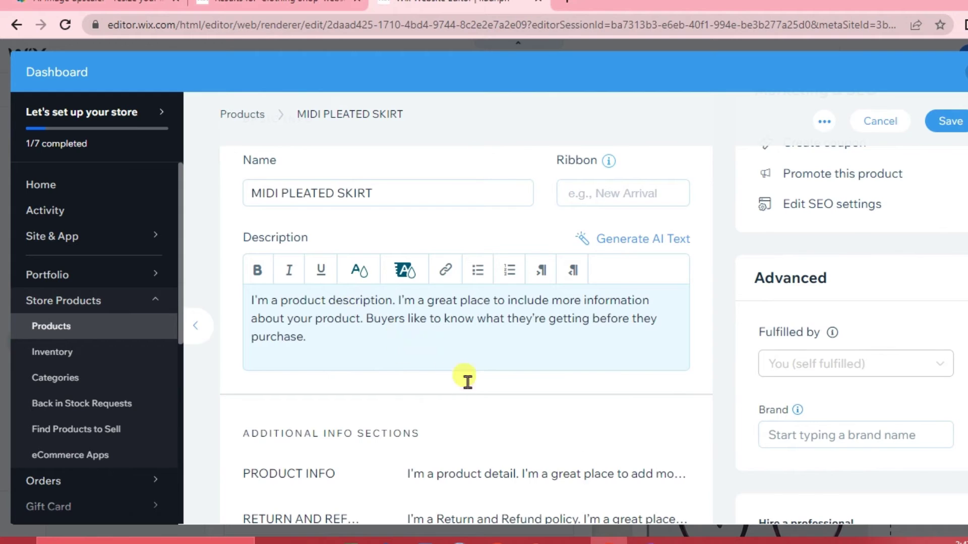
{"action": "scroll", "coordinate": [474, 393], "scroll_direction": "down", "scroll_amount": 2}
{"action": "left_click", "coordinate": [335, 218]}
{"action": "left_click_drag", "start_coordinate": [334, 217], "coordinate": [258, 182]}
{"action": "left_click", "coordinate": [335, 218]}
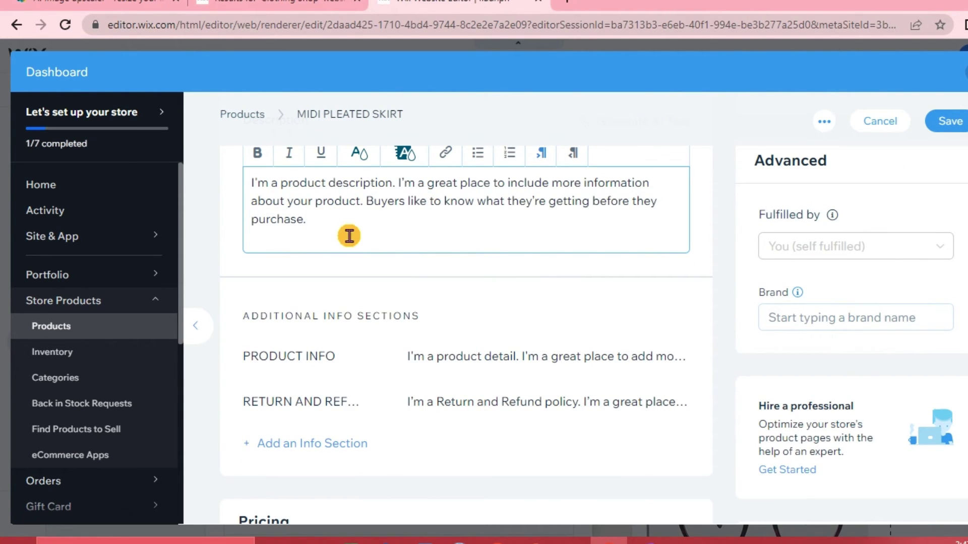
{"action": "scroll", "coordinate": [411, 421], "scroll_direction": "down", "scroll_amount": 1}
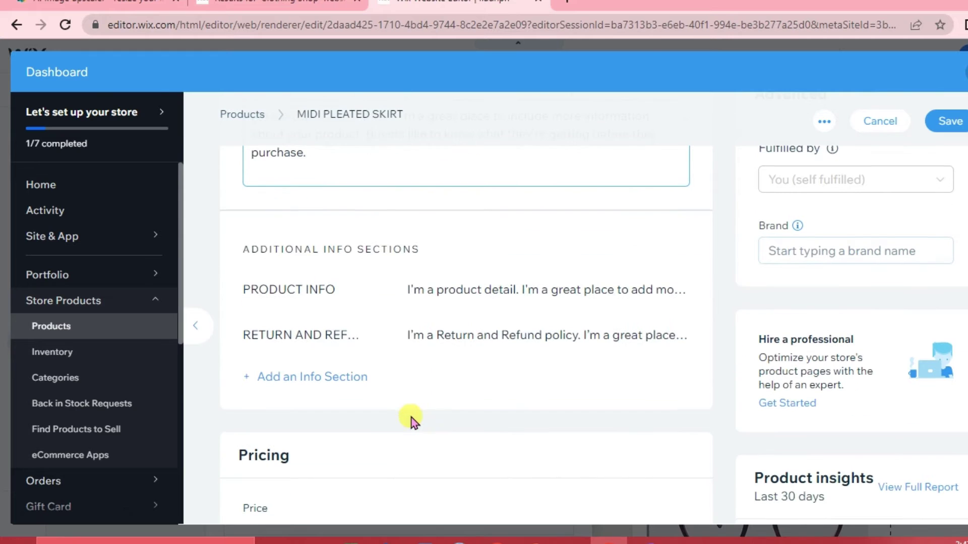
{"action": "scroll", "coordinate": [414, 345], "scroll_direction": "down", "scroll_amount": 1}
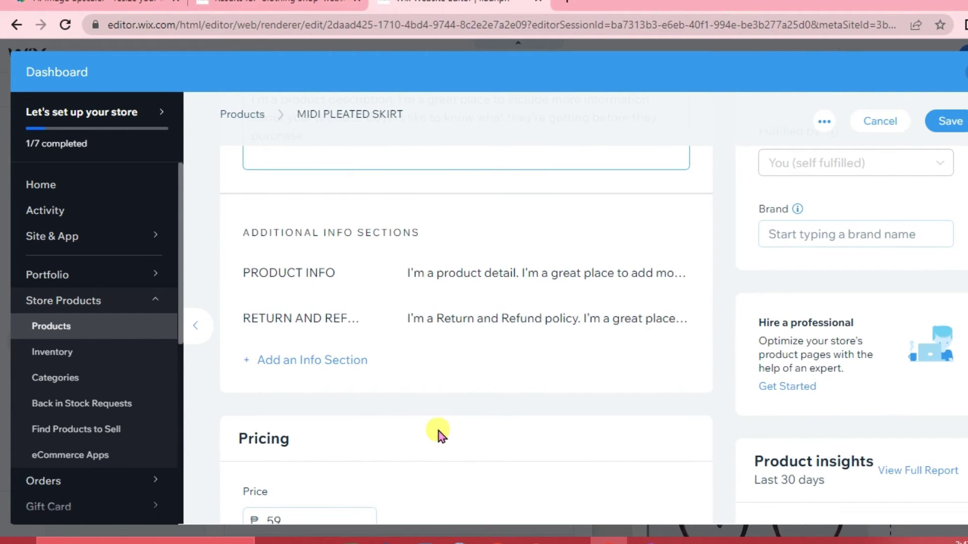
Step: Examine the skirt's price, sale, cost-of-goods and custom text settings without changing them
{"action": "scroll", "coordinate": [439, 431], "scroll_direction": "down", "scroll_amount": 1}
{"action": "left_click", "coordinate": [304, 362]}
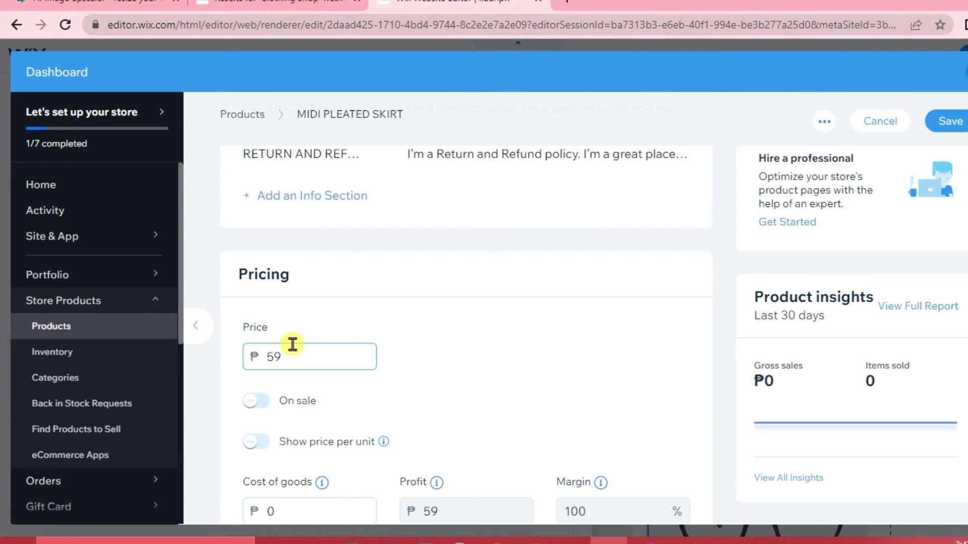
{"action": "scroll", "coordinate": [299, 351], "scroll_direction": "up", "scroll_amount": 5}
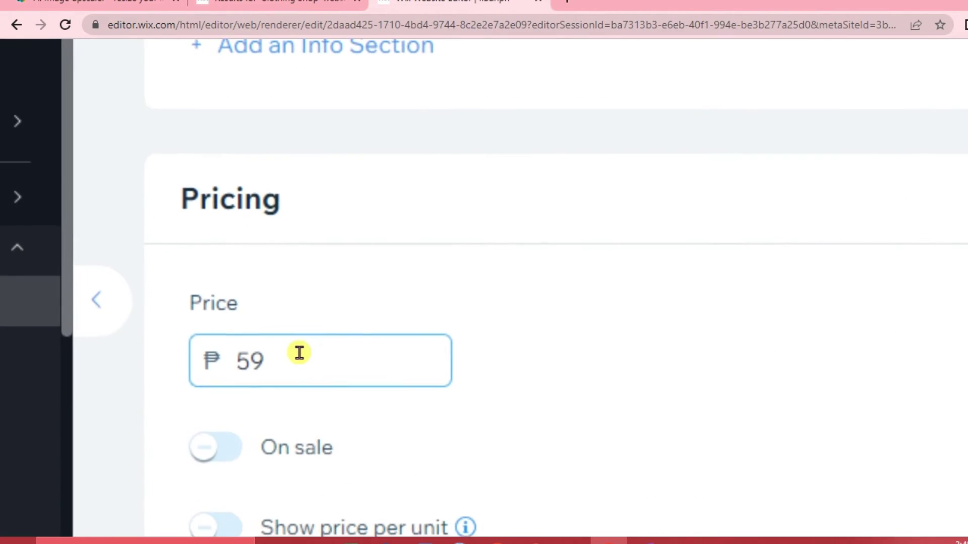
{"action": "scroll", "coordinate": [305, 404], "scroll_direction": "down", "scroll_amount": 3}
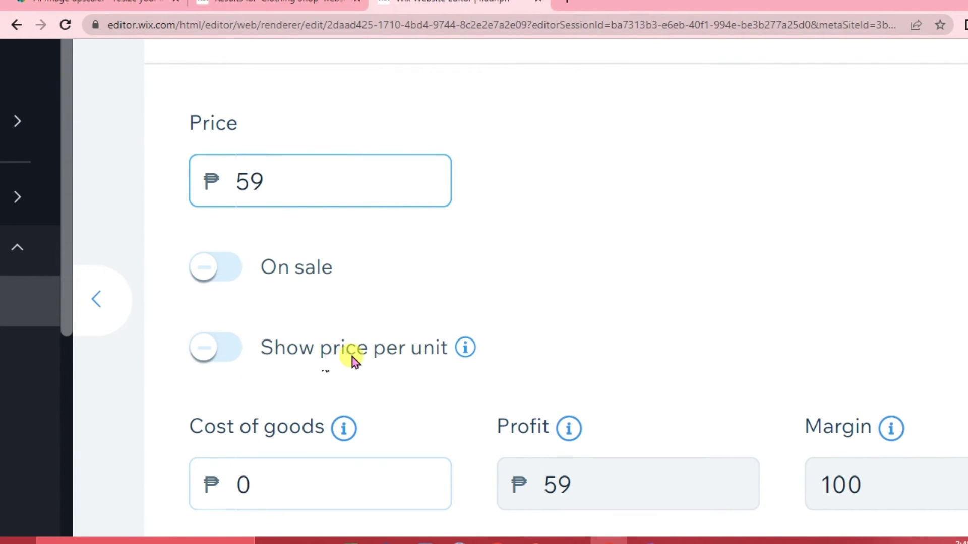
{"action": "scroll", "coordinate": [353, 360], "scroll_direction": "down", "scroll_amount": 5}
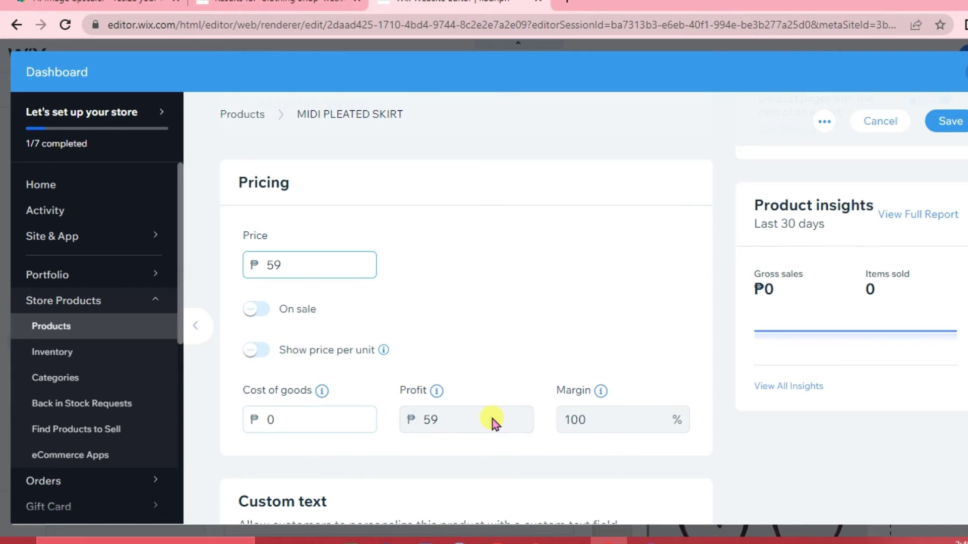
{"action": "scroll", "coordinate": [611, 443], "scroll_direction": "down", "scroll_amount": 4}
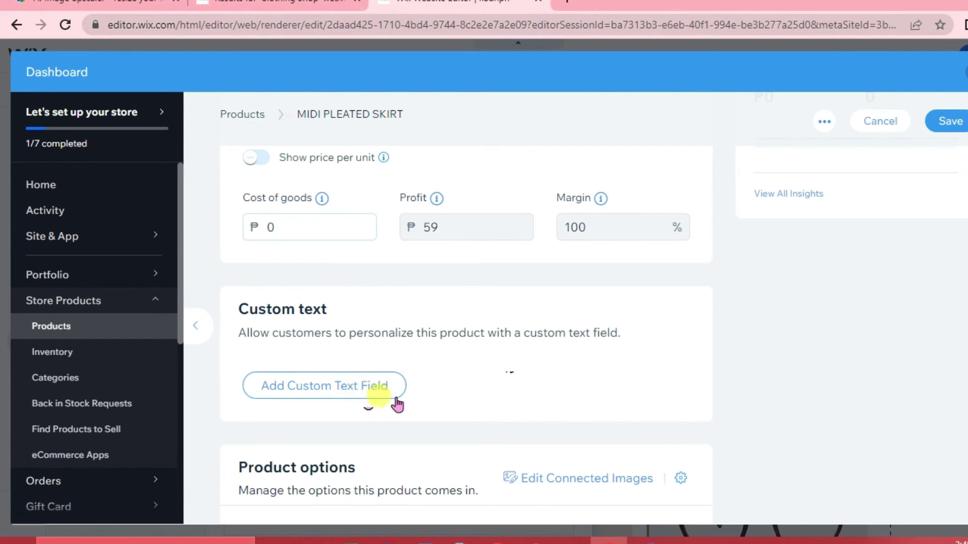
{"action": "scroll", "coordinate": [449, 410], "scroll_direction": "down", "scroll_amount": 5}
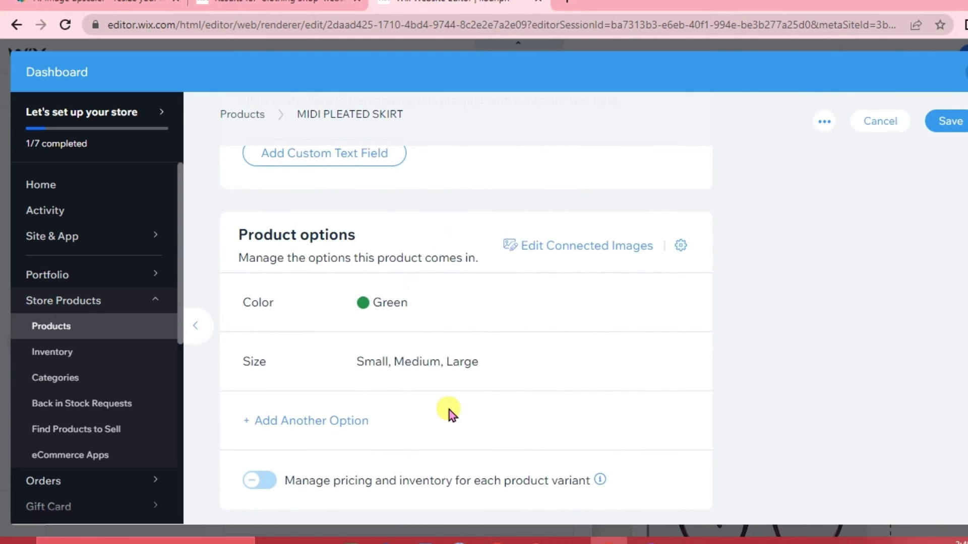
Step: Add Black and Purple as choices to the skirt's Color product option and apply the change
{"action": "scroll", "coordinate": [449, 409], "scroll_direction": "down", "scroll_amount": 2}
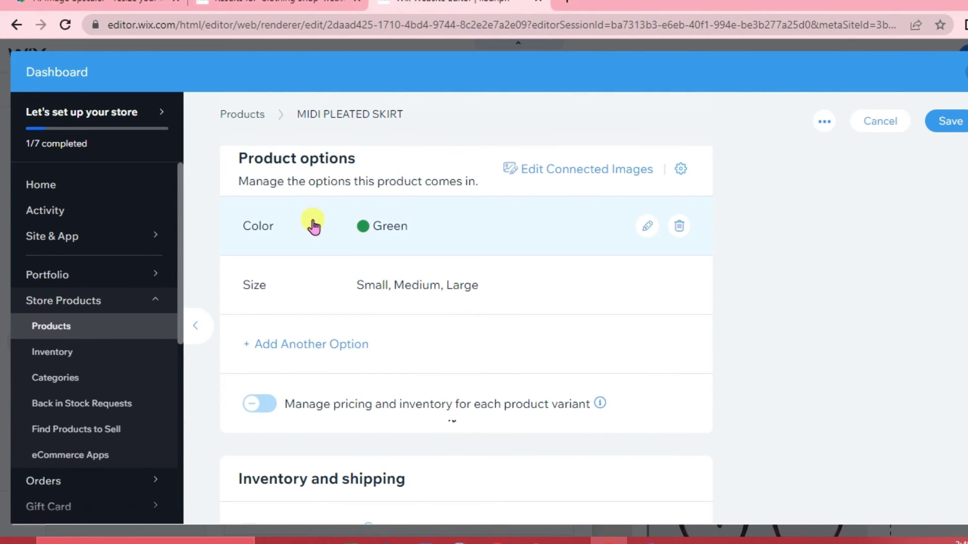
{"action": "left_click", "coordinate": [645, 227]}
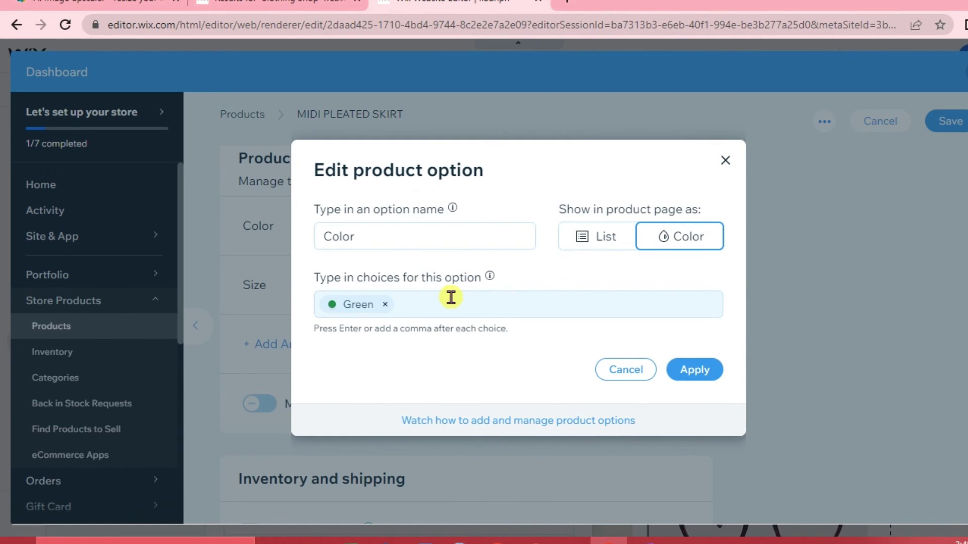
{"action": "left_click", "coordinate": [437, 306]}
{"action": "type", "text": "black"}
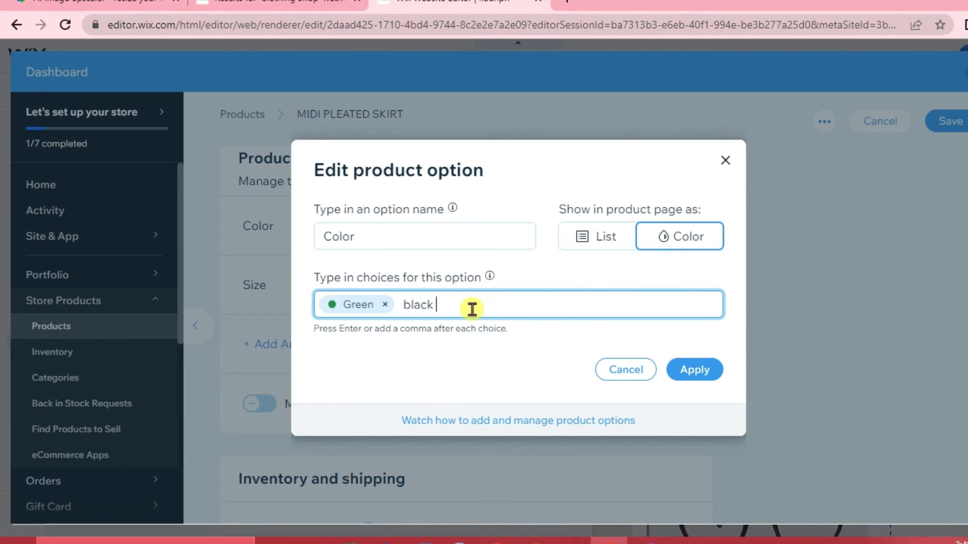
{"action": "key", "text": "Return"}
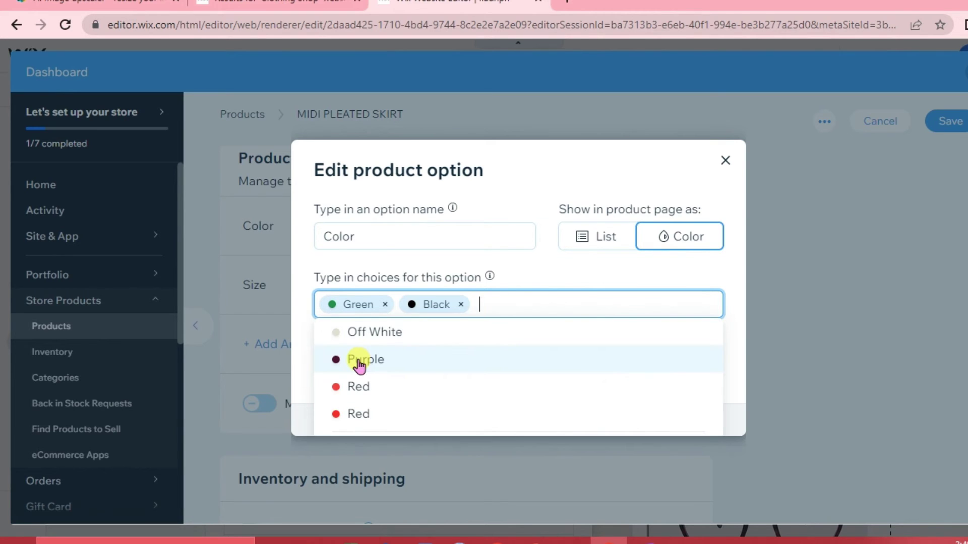
{"action": "left_click", "coordinate": [384, 360]}
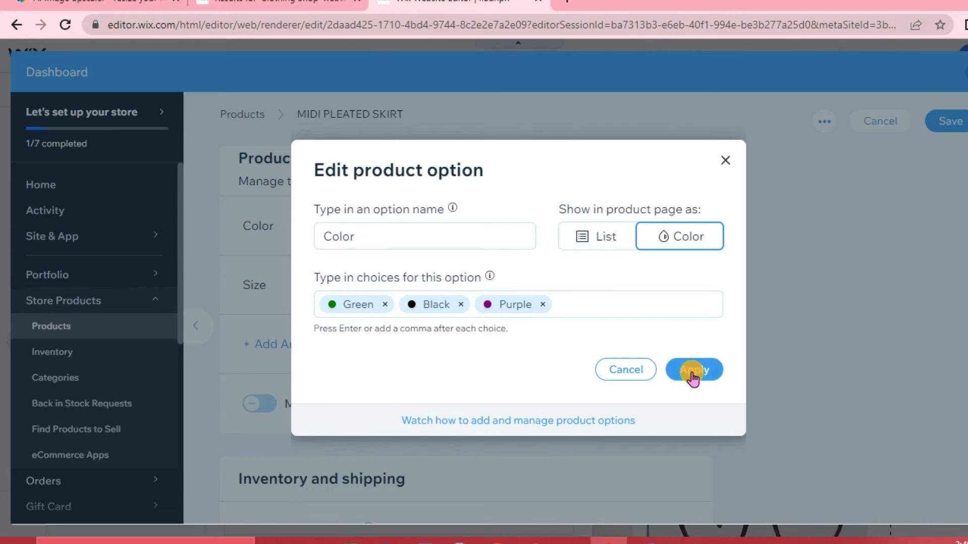
{"action": "left_click", "coordinate": [690, 372]}
Step: Check the skirt's remaining pre-order and subscription sections, and save the product
{"action": "scroll", "coordinate": [570, 451], "scroll_direction": "down", "scroll_amount": 10}
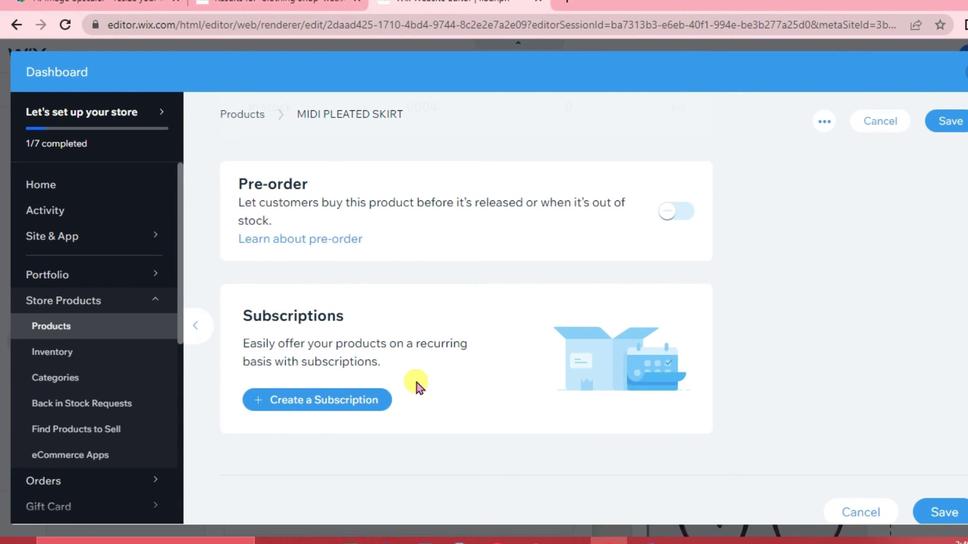
{"action": "scroll", "coordinate": [417, 370], "scroll_direction": "down", "scroll_amount": 1}
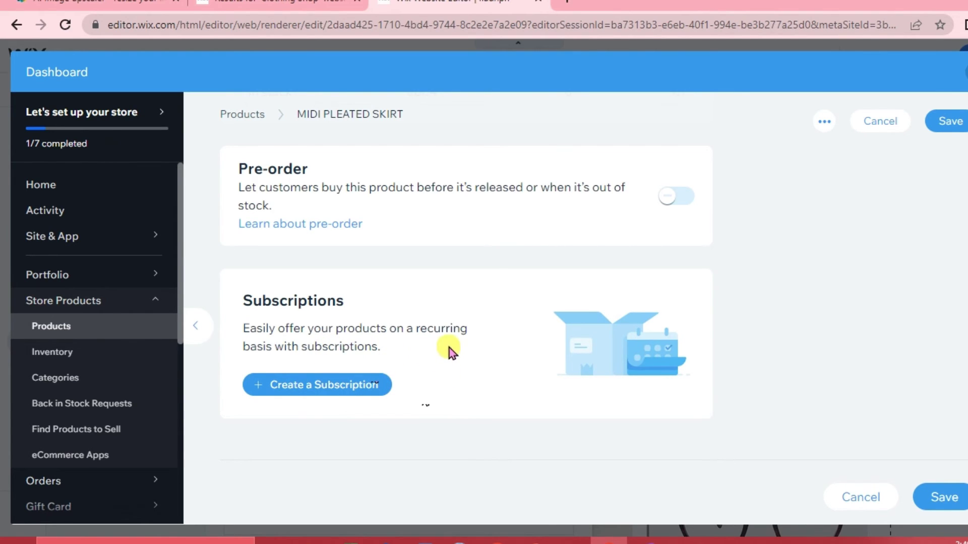
{"action": "scroll", "coordinate": [517, 259], "scroll_direction": "up", "scroll_amount": 2}
{"action": "scroll", "coordinate": [517, 259], "scroll_direction": "down", "scroll_amount": 2}
{"action": "scroll", "coordinate": [950, 496], "scroll_direction": "up", "scroll_amount": 5}
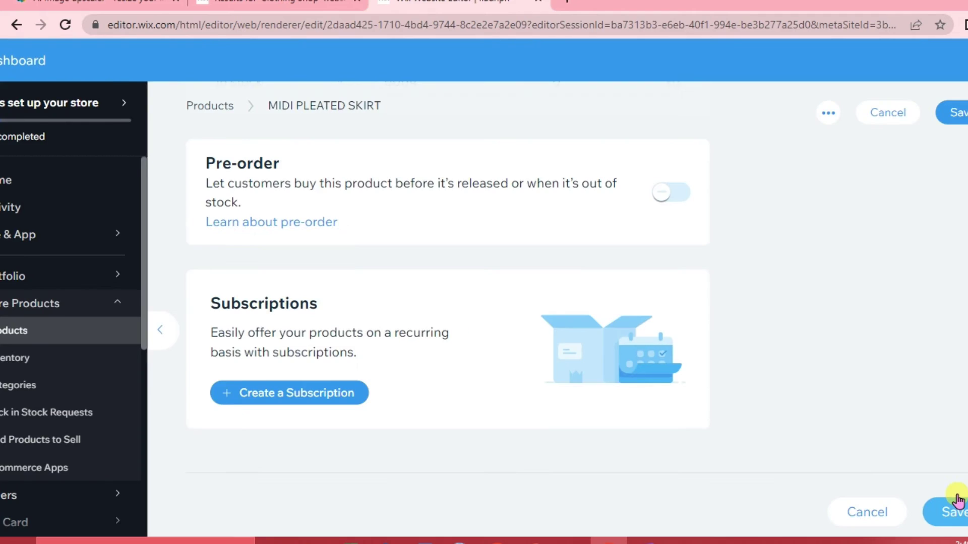
{"action": "left_click", "coordinate": [945, 469]}
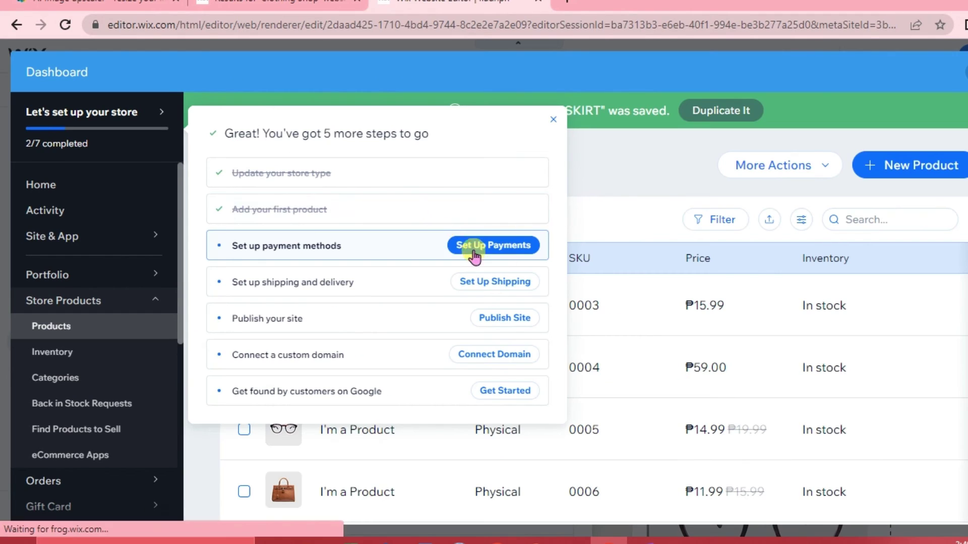
Step: Open the payment methods setup from the store checklist and confirm Philippines as the business location
{"action": "scroll", "coordinate": [443, 240], "scroll_direction": "up", "scroll_amount": 2}
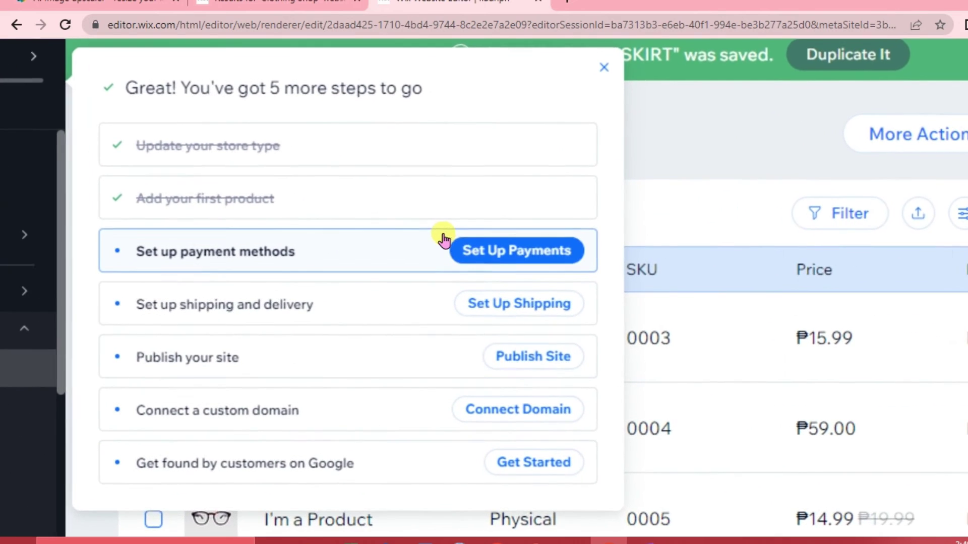
{"action": "left_click", "coordinate": [535, 260]}
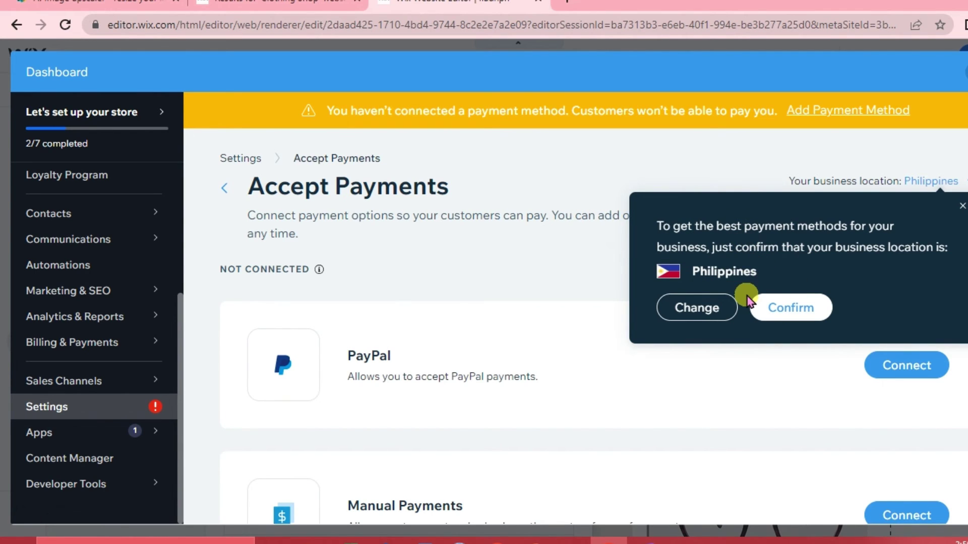
{"action": "left_click", "coordinate": [792, 309]}
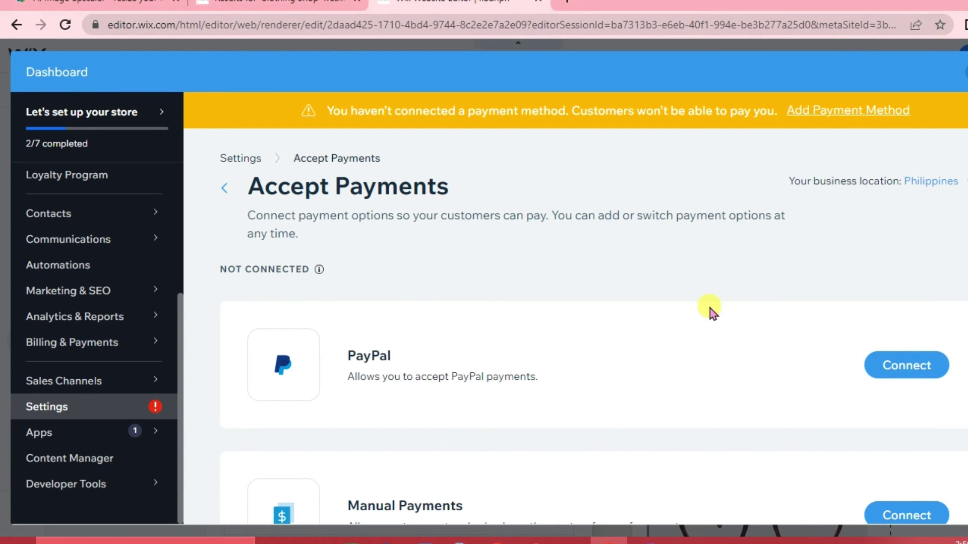
Step: Review the PayPal and manual payment methods and browse the additional payment providers available for the store
{"action": "scroll", "coordinate": [614, 345], "scroll_direction": "down", "scroll_amount": 3}
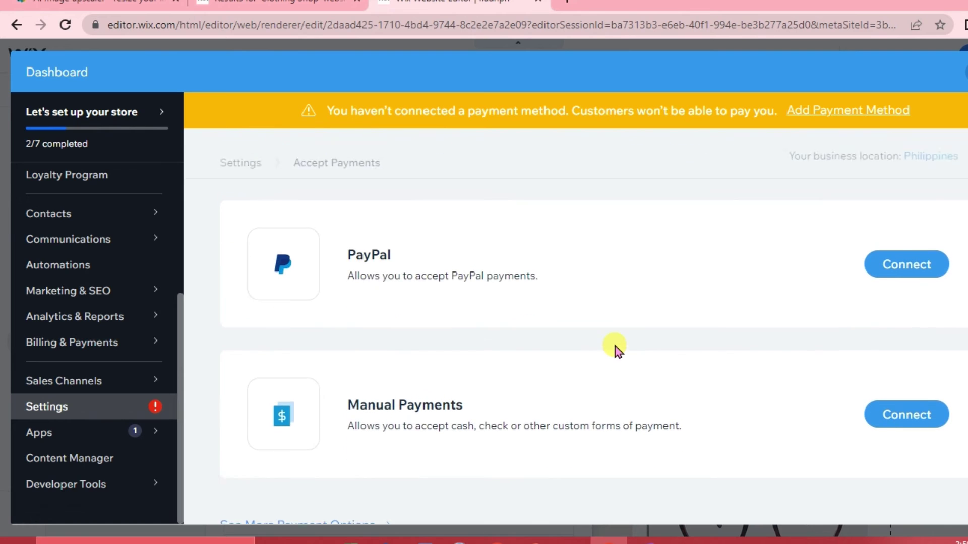
{"action": "scroll", "coordinate": [615, 347], "scroll_direction": "up", "scroll_amount": 3}
{"action": "scroll", "coordinate": [615, 346], "scroll_direction": "down", "scroll_amount": 4}
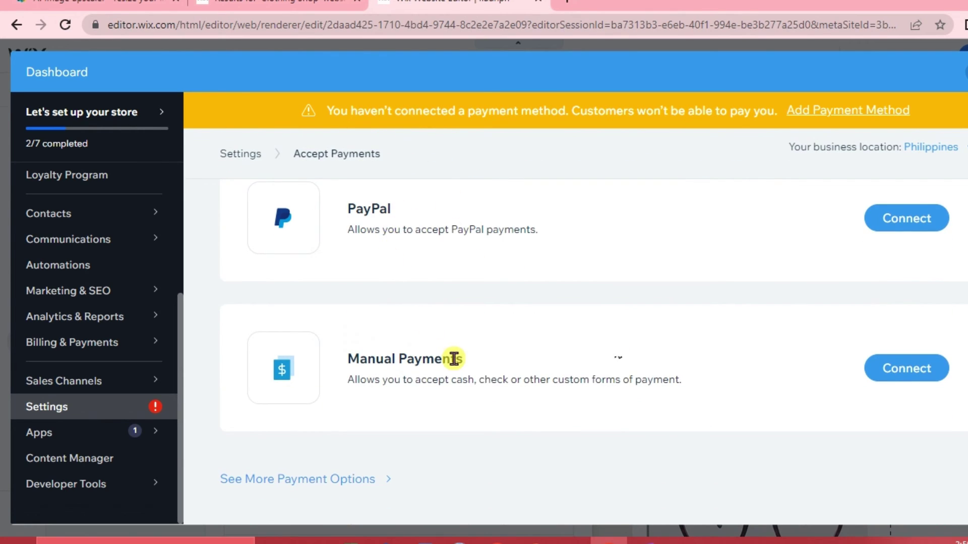
{"action": "left_click", "coordinate": [343, 482]}
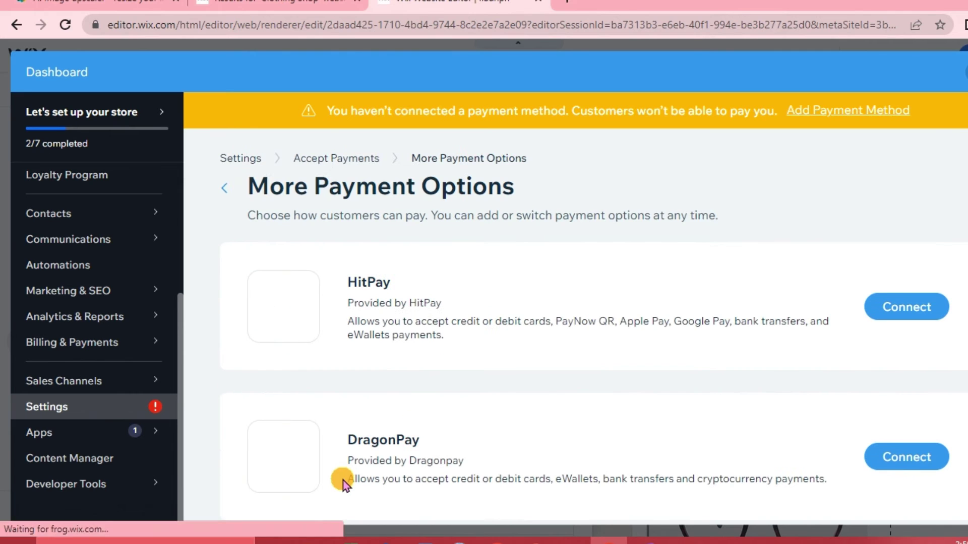
{"action": "scroll", "coordinate": [392, 422], "scroll_direction": "down", "scroll_amount": 2}
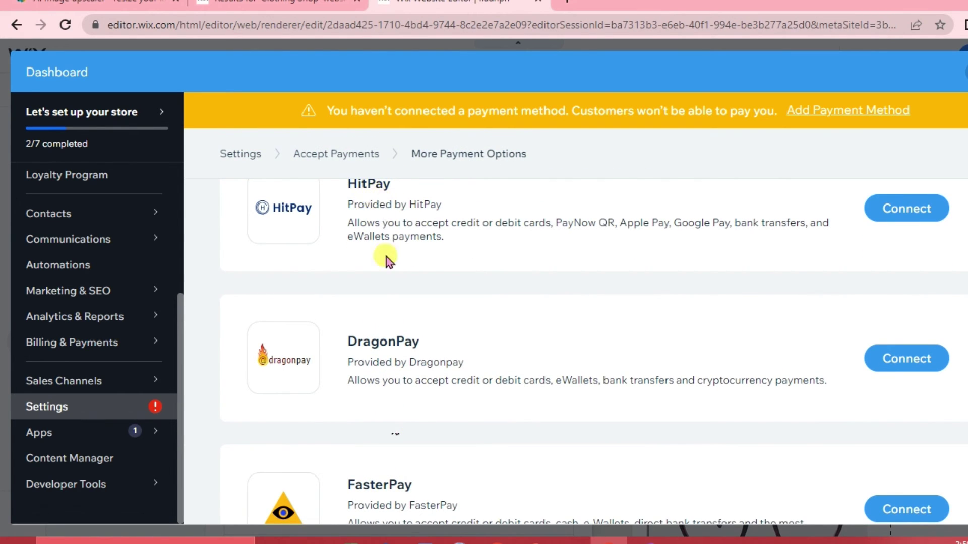
{"action": "scroll", "coordinate": [407, 400], "scroll_direction": "down", "scroll_amount": 6}
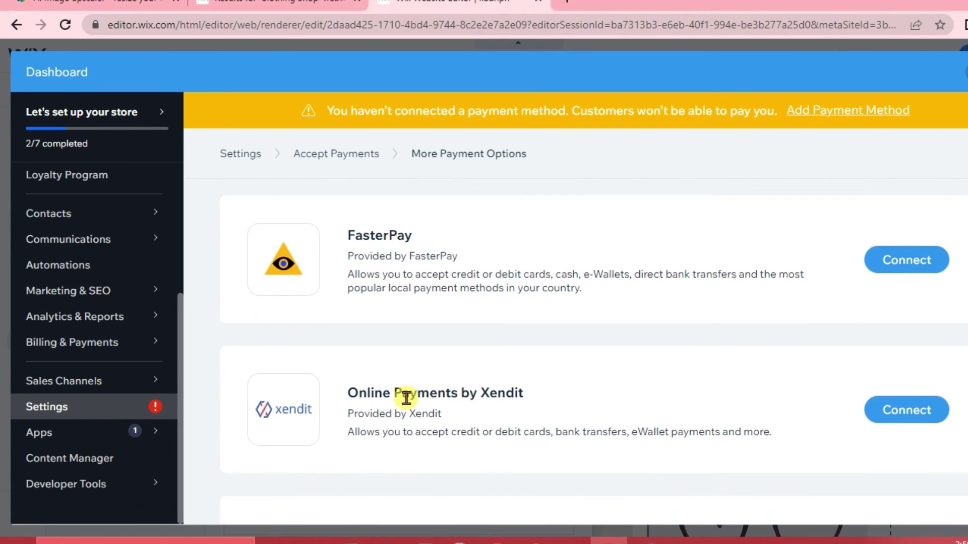
{"action": "scroll", "coordinate": [407, 399], "scroll_direction": "down", "scroll_amount": 3}
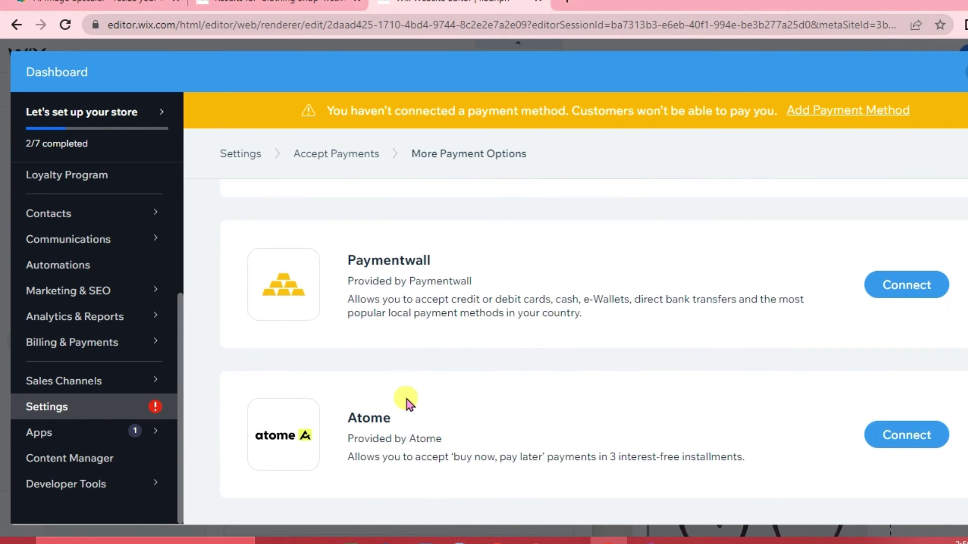
{"action": "scroll", "coordinate": [406, 399], "scroll_direction": "down", "scroll_amount": 1}
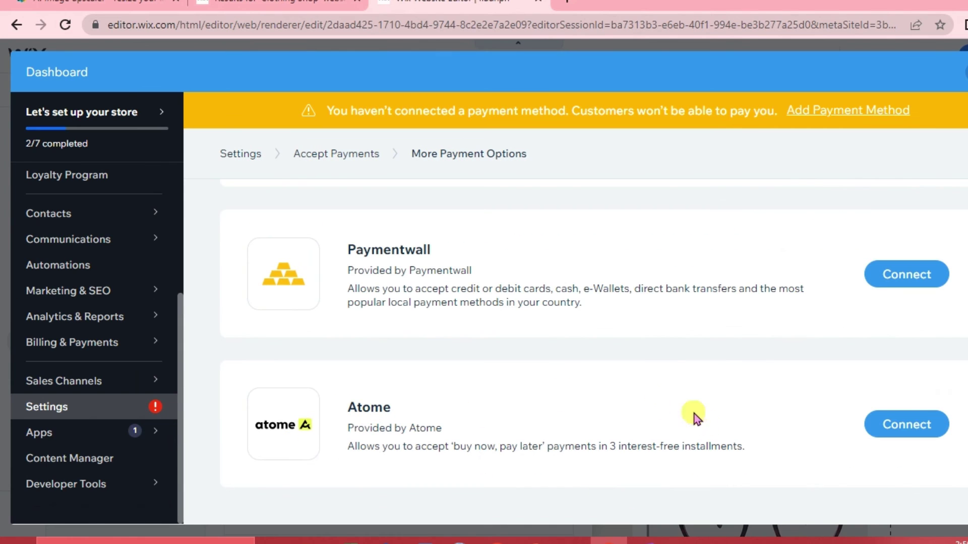
Step: Open the Atome connection page and read its instructions, credential fields and available payment methods
{"action": "left_click", "coordinate": [917, 428]}
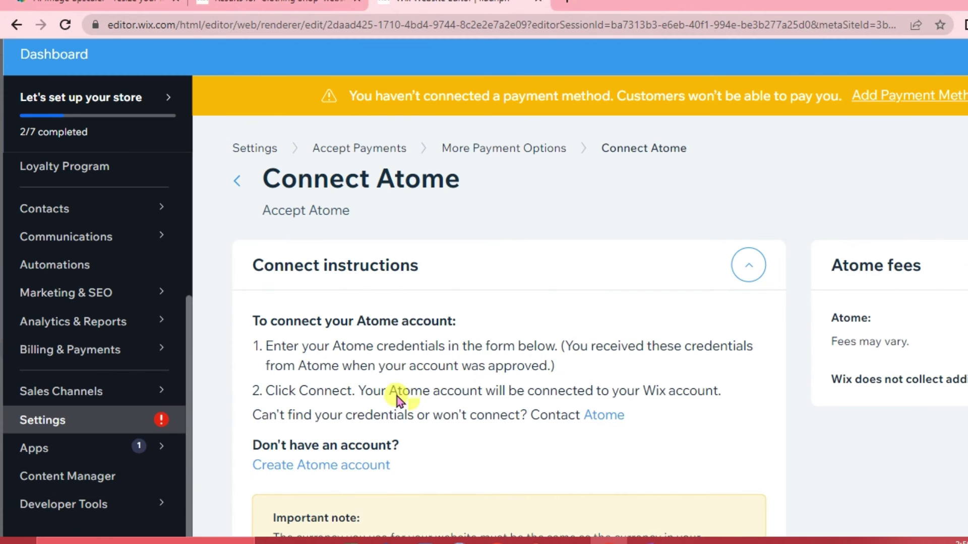
{"action": "scroll", "coordinate": [407, 451], "scroll_direction": "down", "scroll_amount": 1}
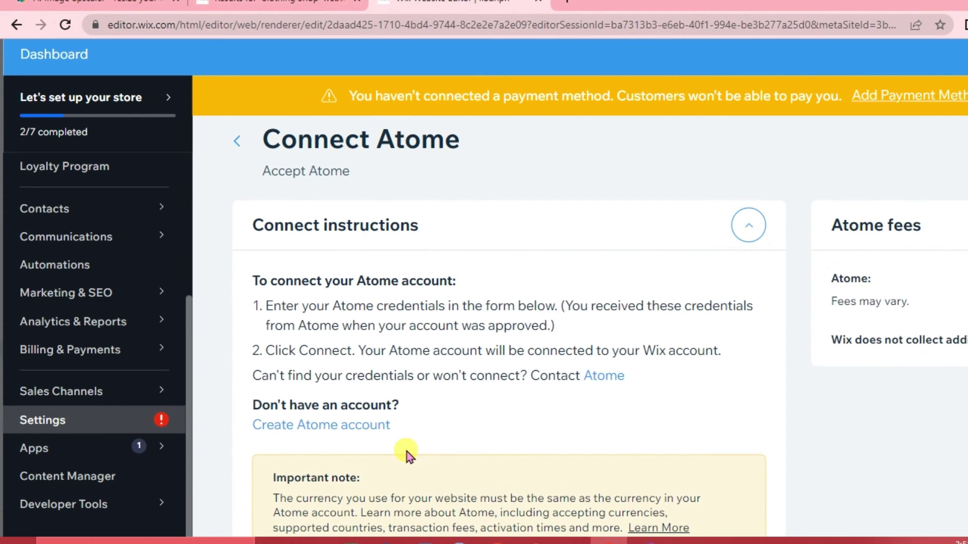
{"action": "scroll", "coordinate": [457, 447], "scroll_direction": "down", "scroll_amount": 6}
{"action": "scroll", "coordinate": [457, 446], "scroll_direction": "down", "scroll_amount": 3}
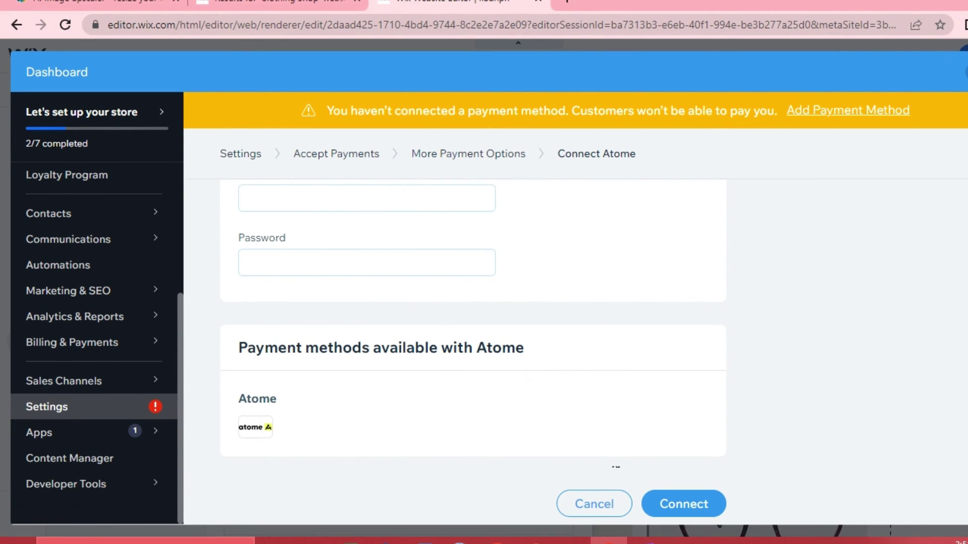
Step: Return to the general site settings and open Shipping & fulfillment
{"action": "left_click", "coordinate": [252, 155]}
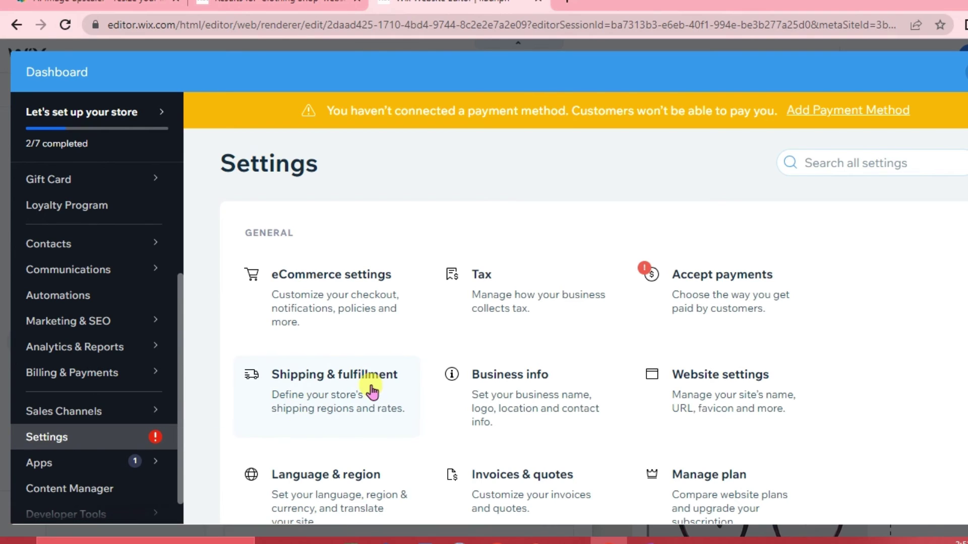
{"action": "left_click", "coordinate": [351, 391]}
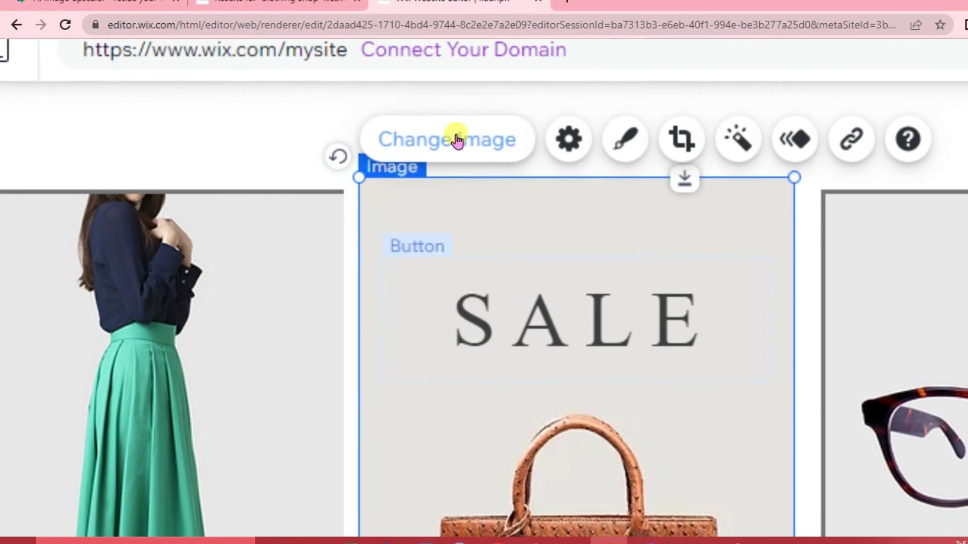
{"action": "left_click", "coordinate": [426, 149]}
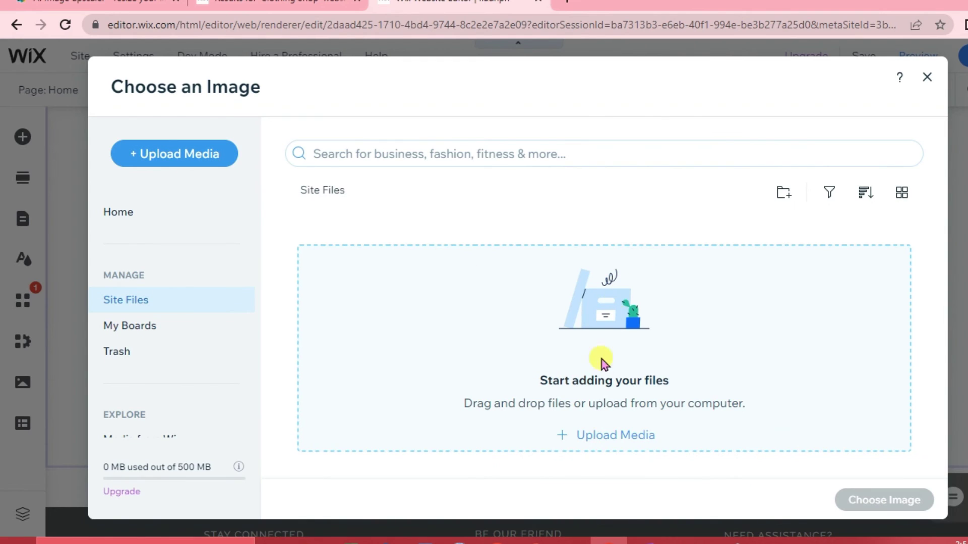
{"action": "left_click", "coordinate": [594, 434]}
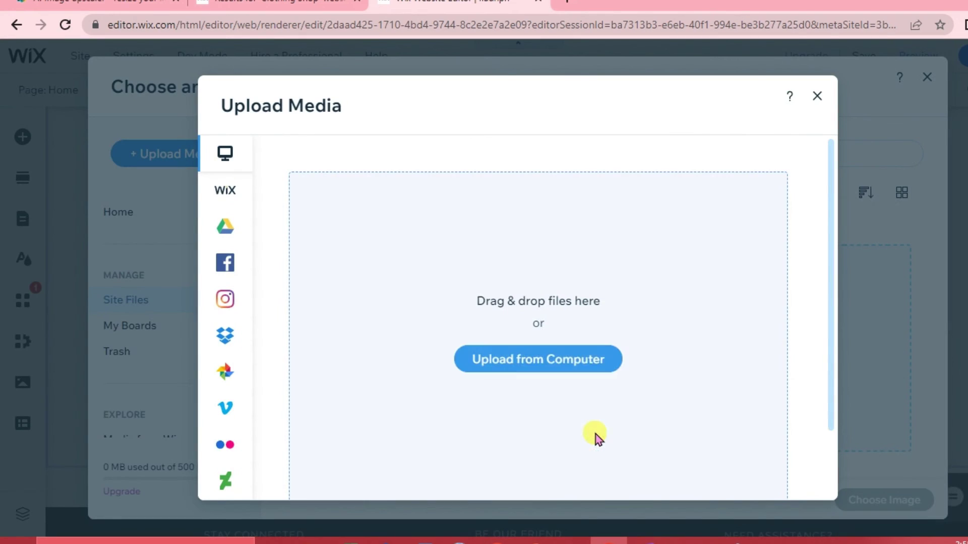
{"action": "left_click", "coordinate": [543, 362]}
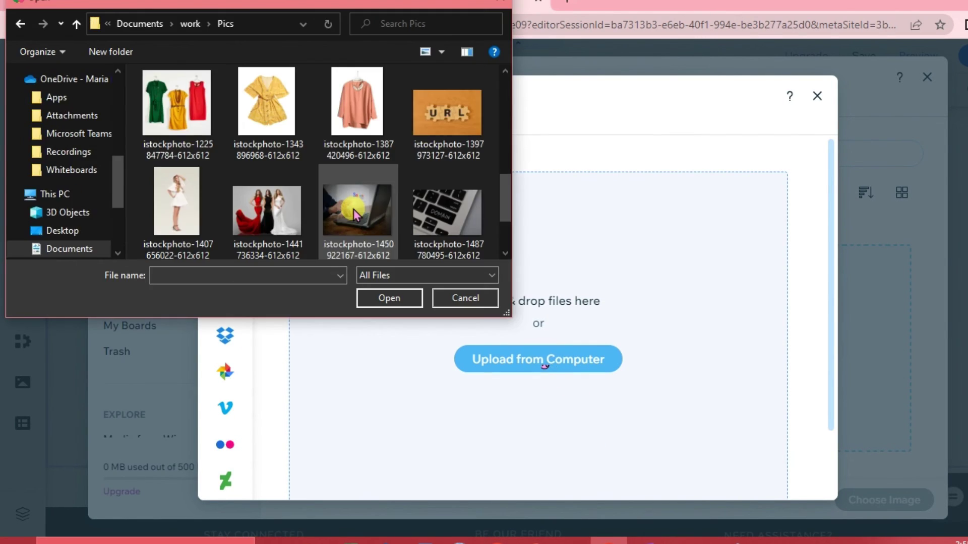
{"action": "left_click", "coordinate": [358, 107]}
{"action": "left_click", "coordinate": [383, 298]}
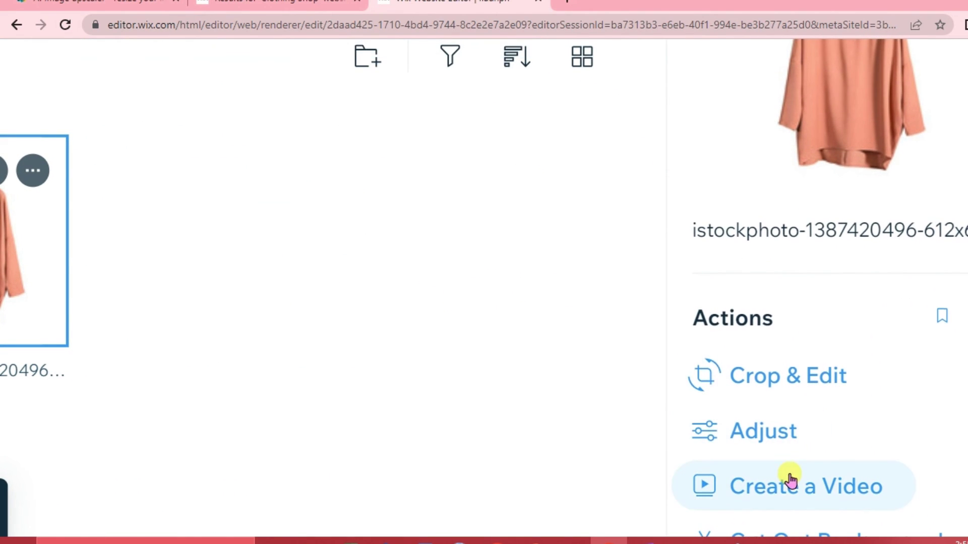
{"action": "scroll", "coordinate": [790, 476], "scroll_direction": "down", "scroll_amount": 3}
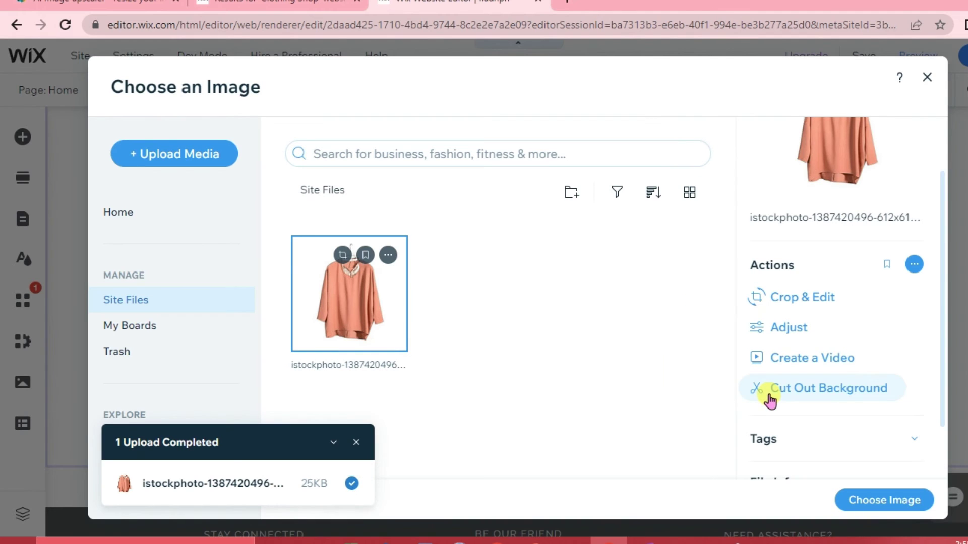
{"action": "scroll", "coordinate": [882, 512], "scroll_direction": "down", "scroll_amount": 2}
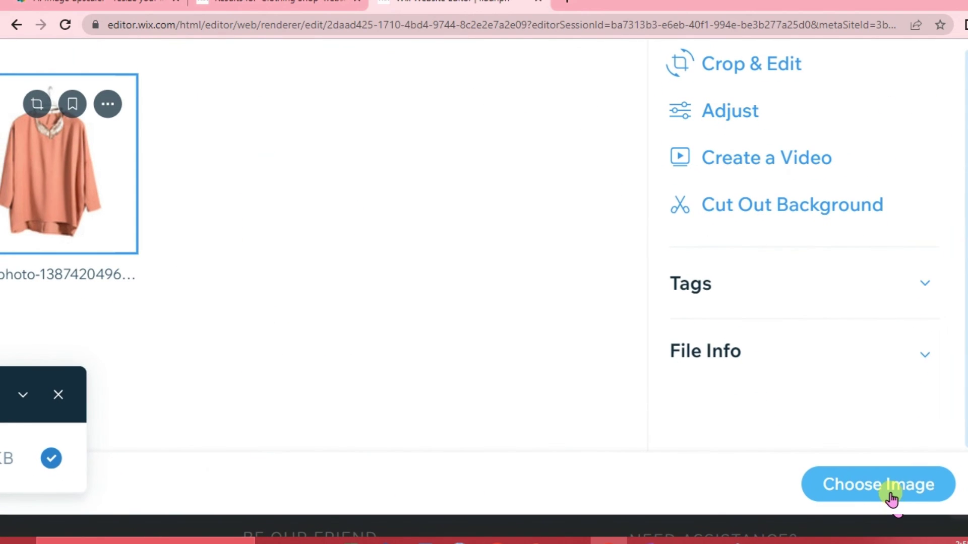
{"action": "left_click", "coordinate": [897, 507]}
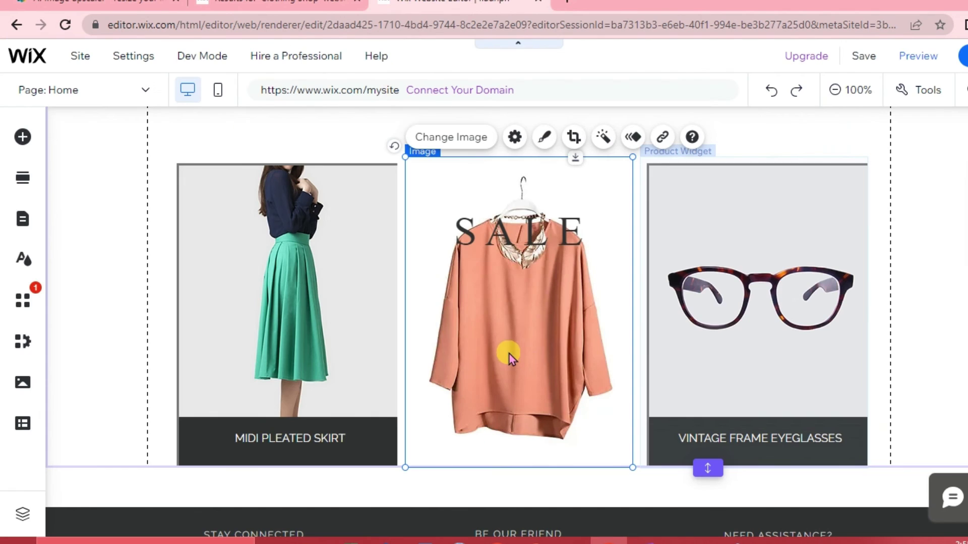
Step: Open product management from the Vintage Frame Eyeglasses widget and create a new physical product
{"action": "left_click", "coordinate": [732, 274]}
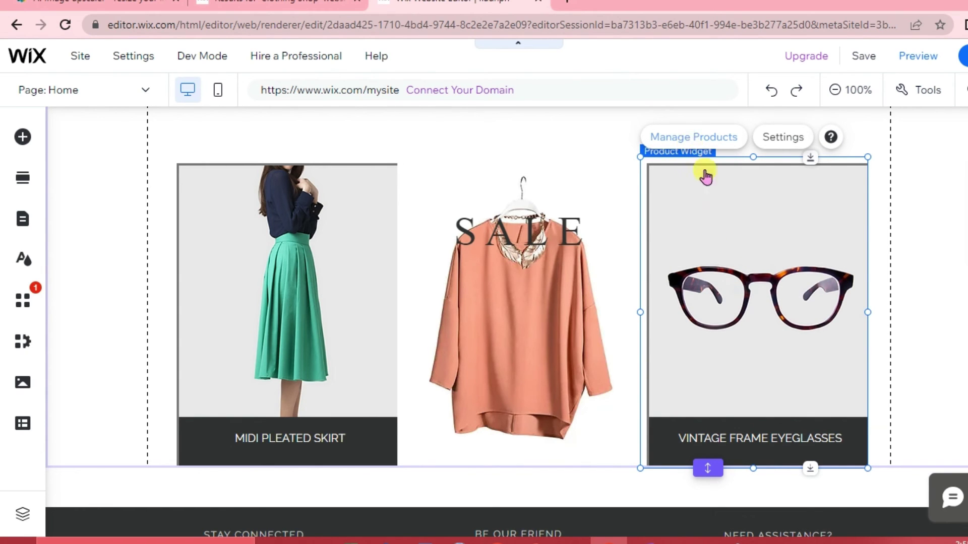
{"action": "left_click", "coordinate": [711, 145]}
{"action": "left_click", "coordinate": [907, 130]}
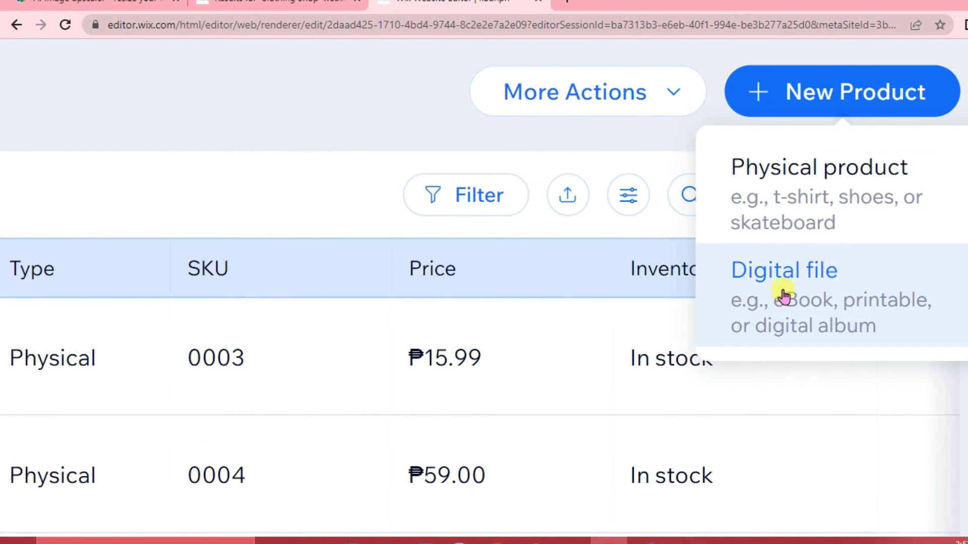
{"action": "left_click", "coordinate": [833, 190]}
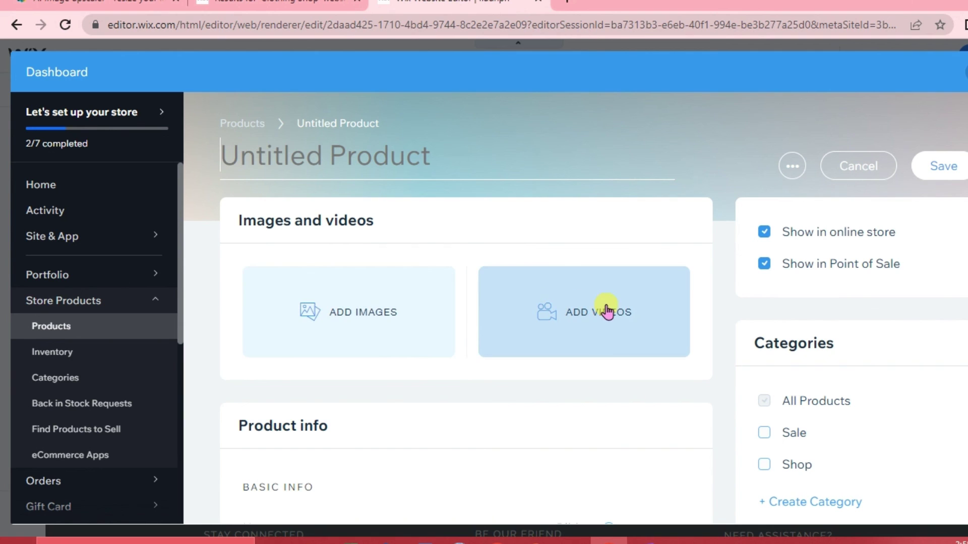
{"action": "left_click", "coordinate": [349, 309]}
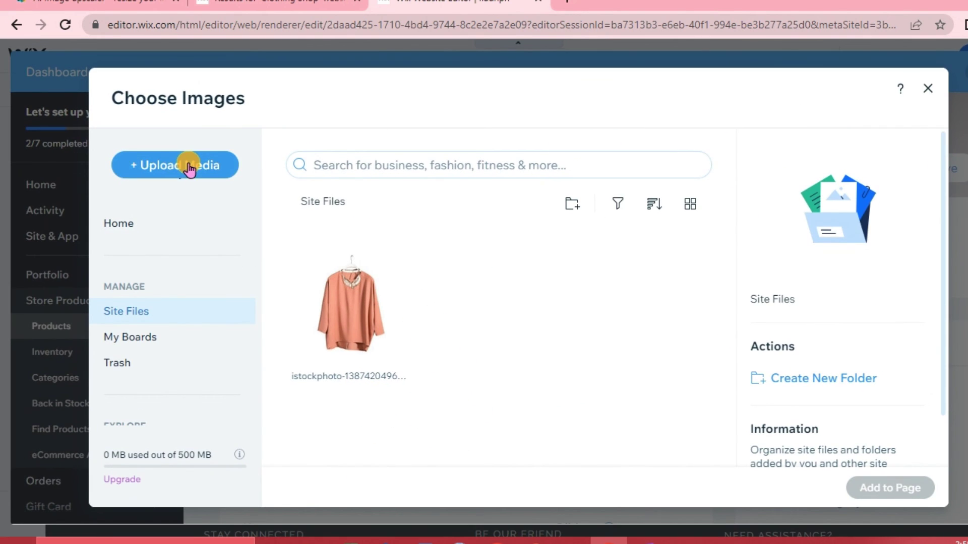
{"action": "left_click", "coordinate": [189, 166]}
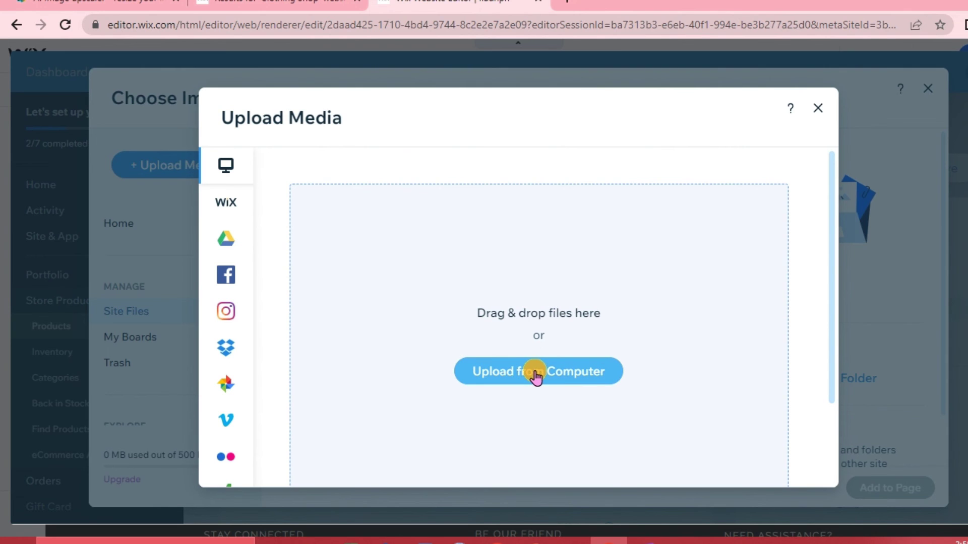
{"action": "left_click", "coordinate": [390, 298]}
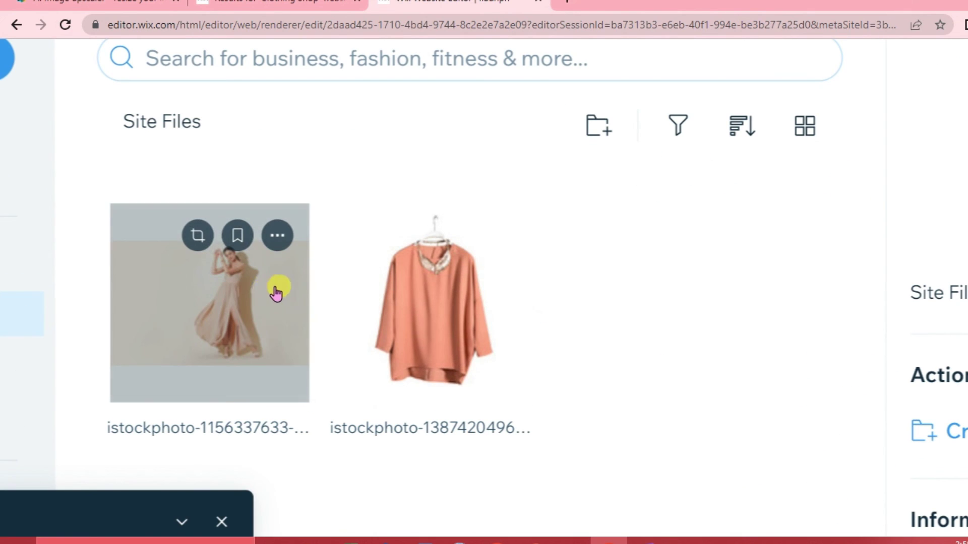
{"action": "left_click", "coordinate": [245, 298]}
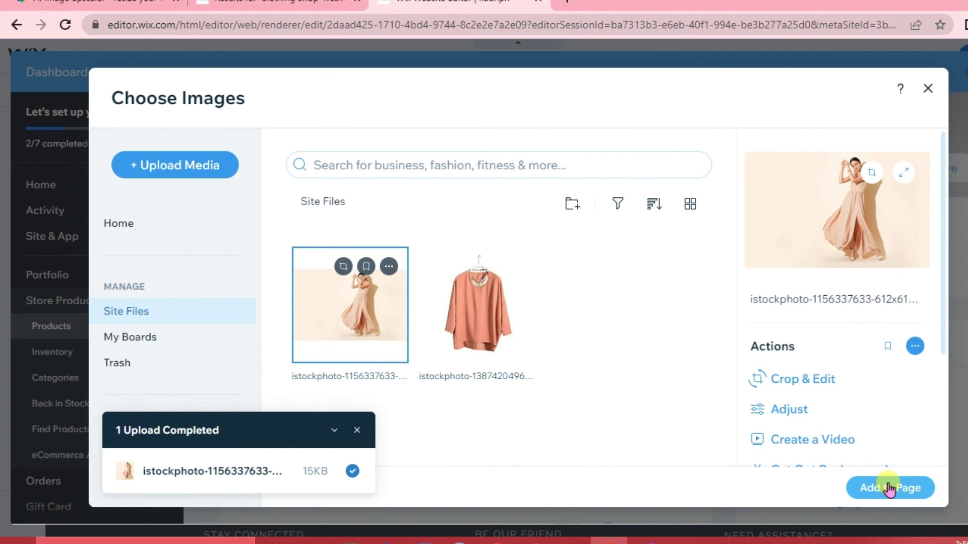
{"action": "left_click", "coordinate": [888, 488]}
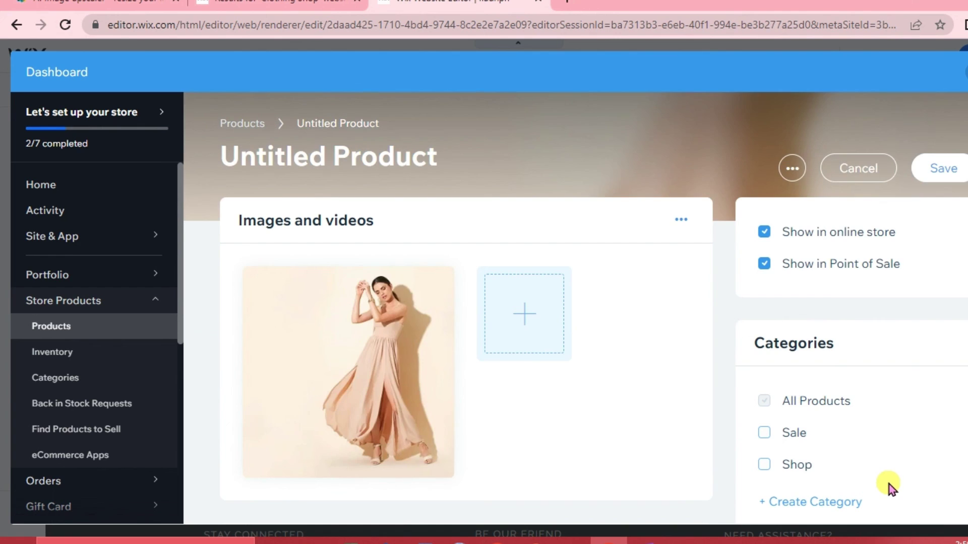
Step: Name the product Dress and set its price to ₱250
{"action": "scroll", "coordinate": [302, 328], "scroll_direction": "down", "scroll_amount": 5}
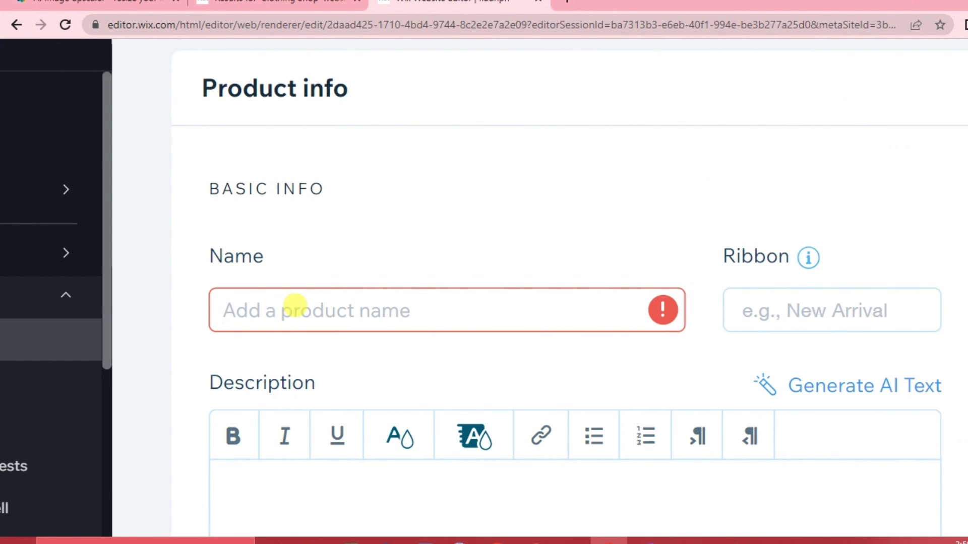
{"action": "type", "text": "Dress"}
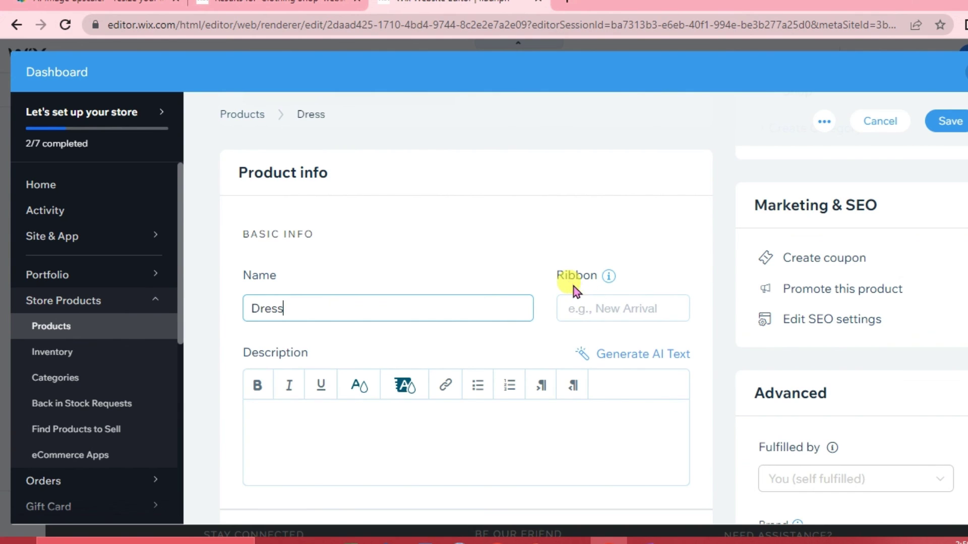
{"action": "scroll", "coordinate": [572, 285], "scroll_direction": "down", "scroll_amount": 2}
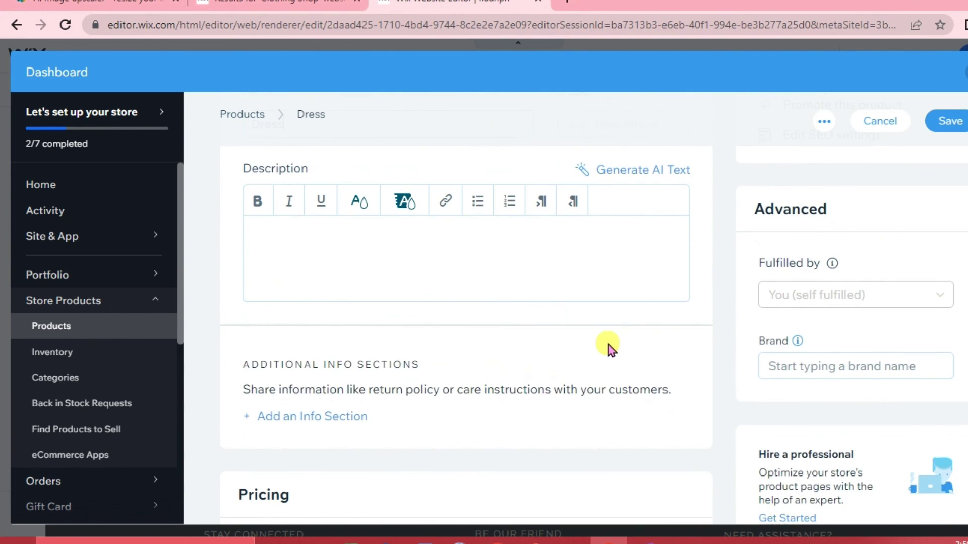
{"action": "scroll", "coordinate": [609, 345], "scroll_direction": "down", "scroll_amount": 5}
{"action": "left_click", "coordinate": [287, 295]}
{"action": "type", "text": "250"}
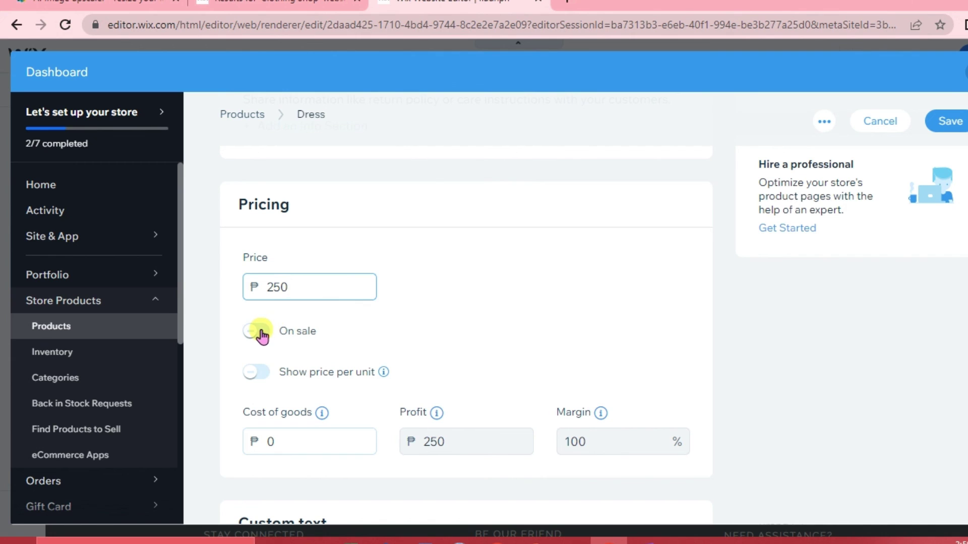
Step: Put the Dress product on sale with a 5% discount and save the product
{"action": "left_click", "coordinate": [258, 332]}
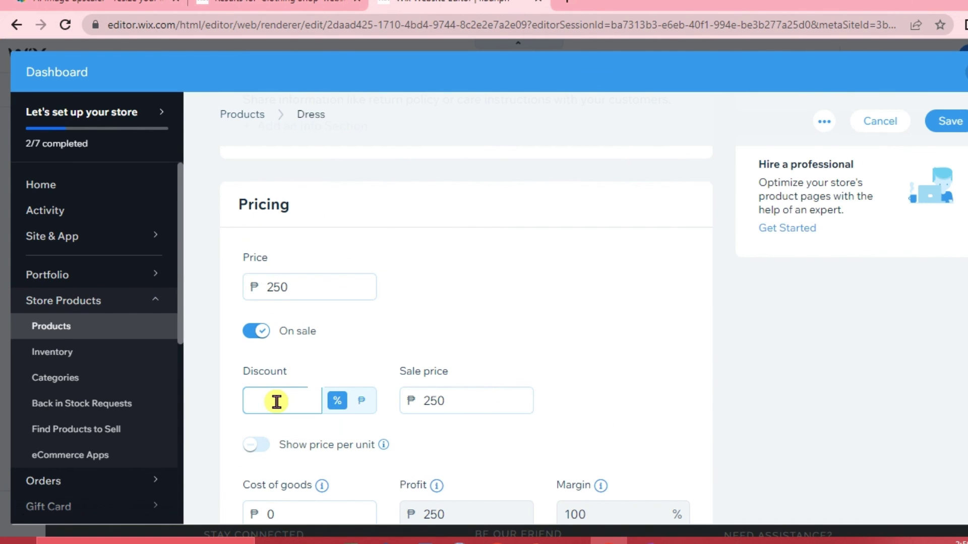
{"action": "type", "text": "5"}
{"action": "scroll", "coordinate": [452, 394], "scroll_direction": "down", "scroll_amount": 7}
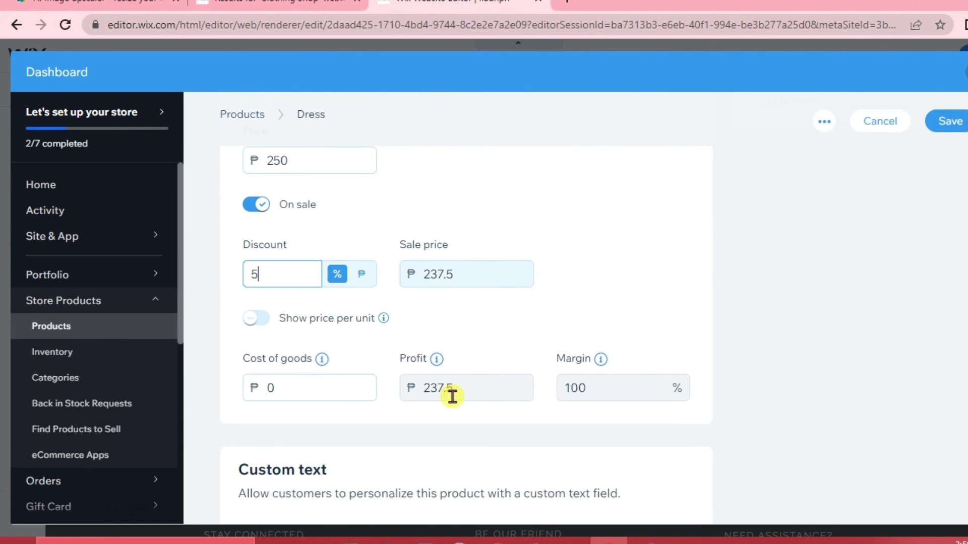
{"action": "scroll", "coordinate": [454, 401], "scroll_direction": "up", "scroll_amount": 5}
{"action": "scroll", "coordinate": [453, 400], "scroll_direction": "up", "scroll_amount": 10}
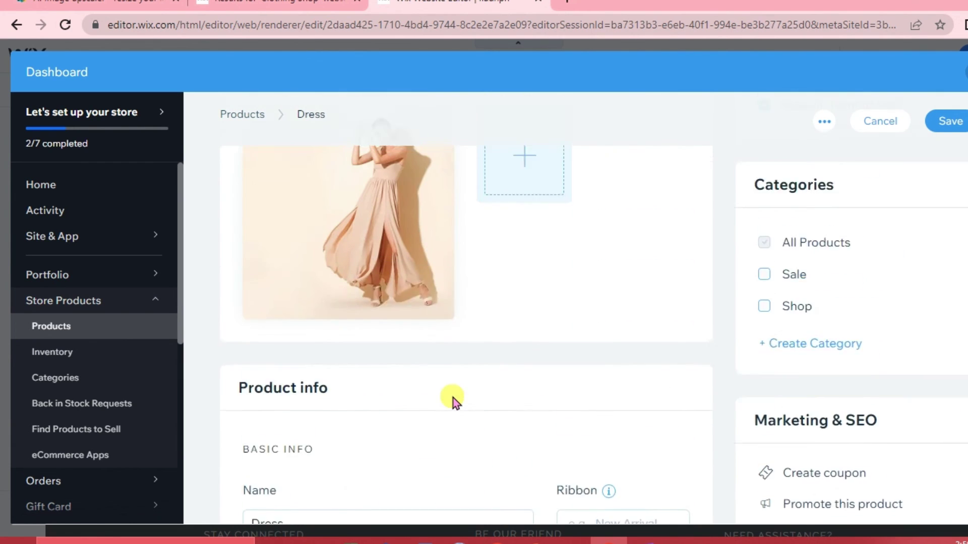
{"action": "left_click", "coordinate": [951, 123]}
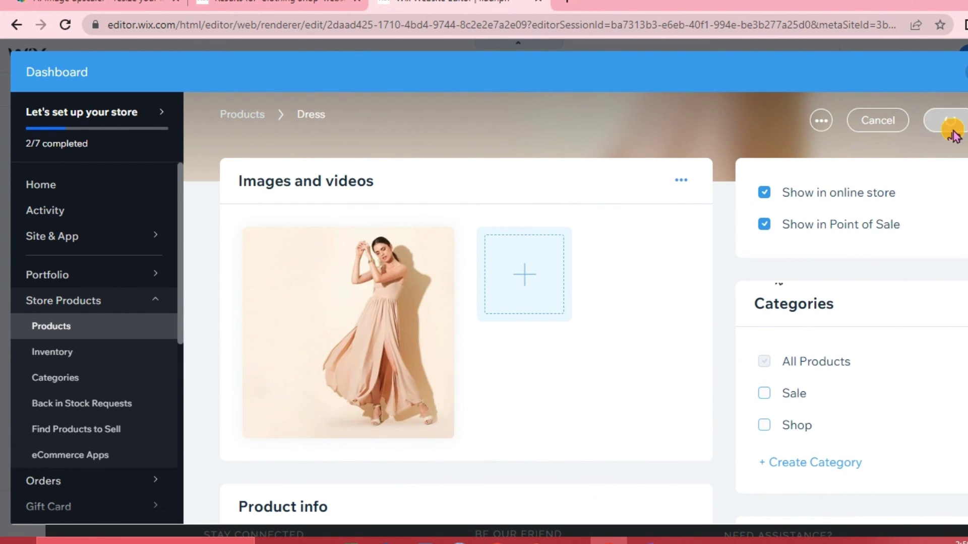
Step: Add the pink dress photo from the site images to the Special Offers section, beside the coral blouse
{"action": "left_click", "coordinate": [23, 135]}
{"action": "left_click", "coordinate": [101, 188]}
{"action": "scroll", "coordinate": [400, 378], "scroll_direction": "down", "scroll_amount": 2}
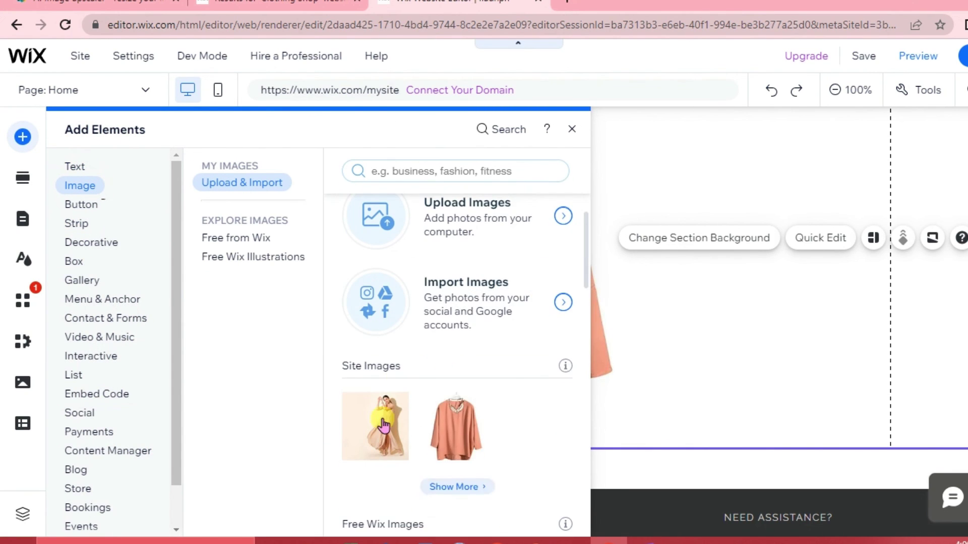
{"action": "left_click", "coordinate": [383, 427]}
{"action": "left_click_drag", "start_coordinate": [383, 424], "coordinate": [769, 410]}
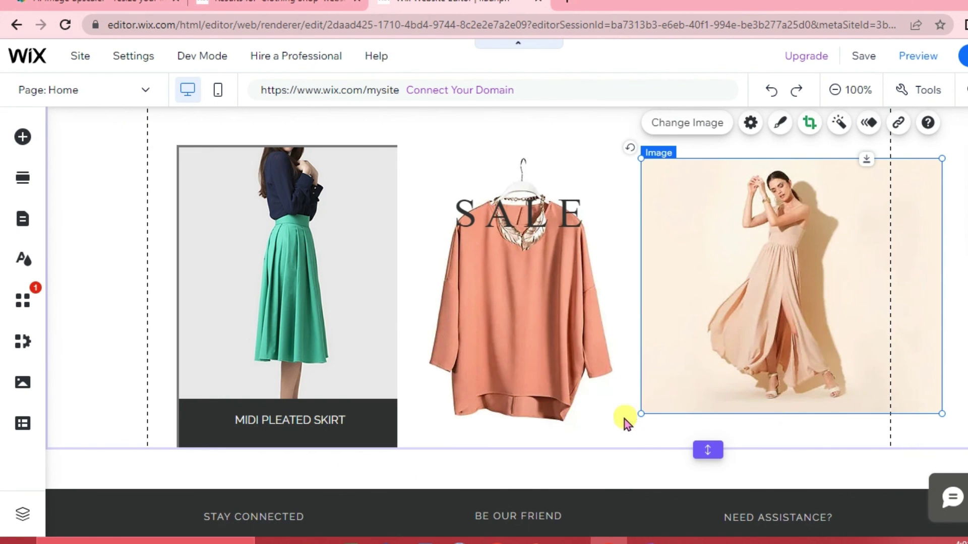
Step: Review the home page layout in the desktop and mobile views, ending in the desktop editor
{"action": "scroll", "coordinate": [591, 198], "scroll_direction": "up", "scroll_amount": 3}
{"action": "scroll", "coordinate": [592, 198], "scroll_direction": "up", "scroll_amount": 5}
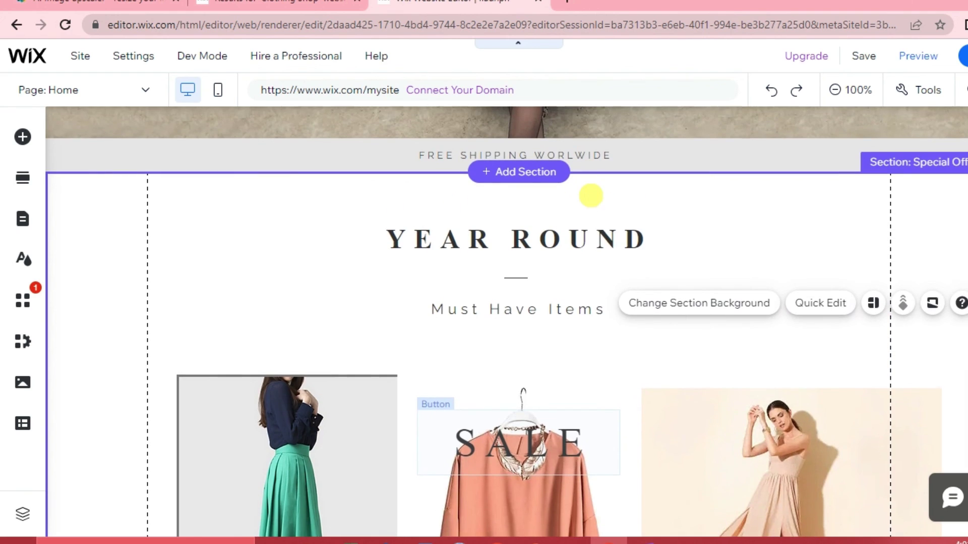
{"action": "scroll", "coordinate": [595, 331], "scroll_direction": "down", "scroll_amount": 6}
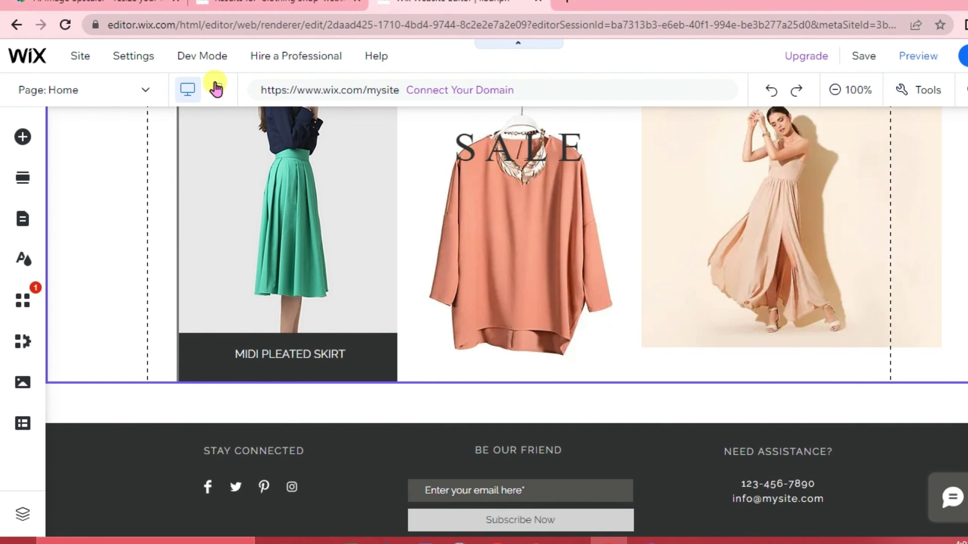
{"action": "left_click", "coordinate": [217, 88]}
{"action": "scroll", "coordinate": [537, 352], "scroll_direction": "down", "scroll_amount": 5}
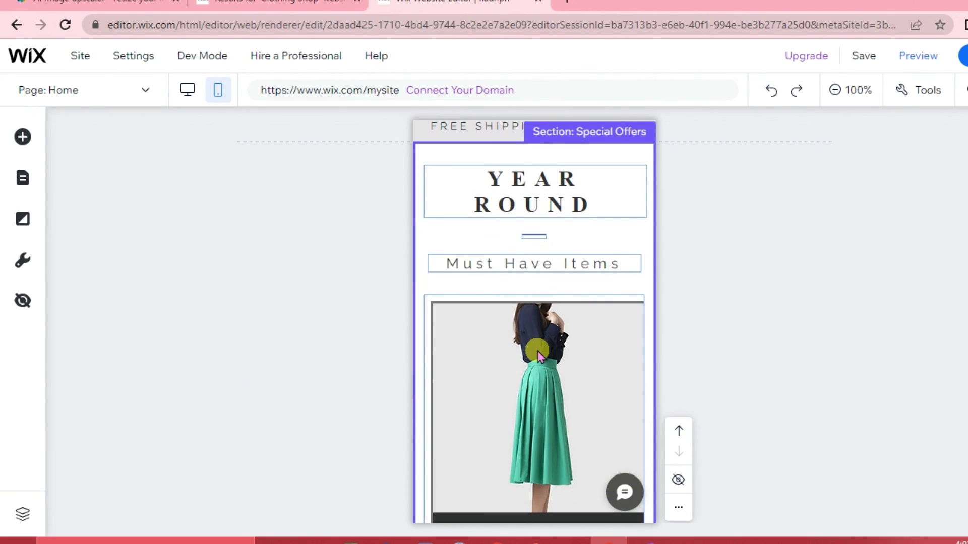
{"action": "scroll", "coordinate": [538, 352], "scroll_direction": "up", "scroll_amount": 5}
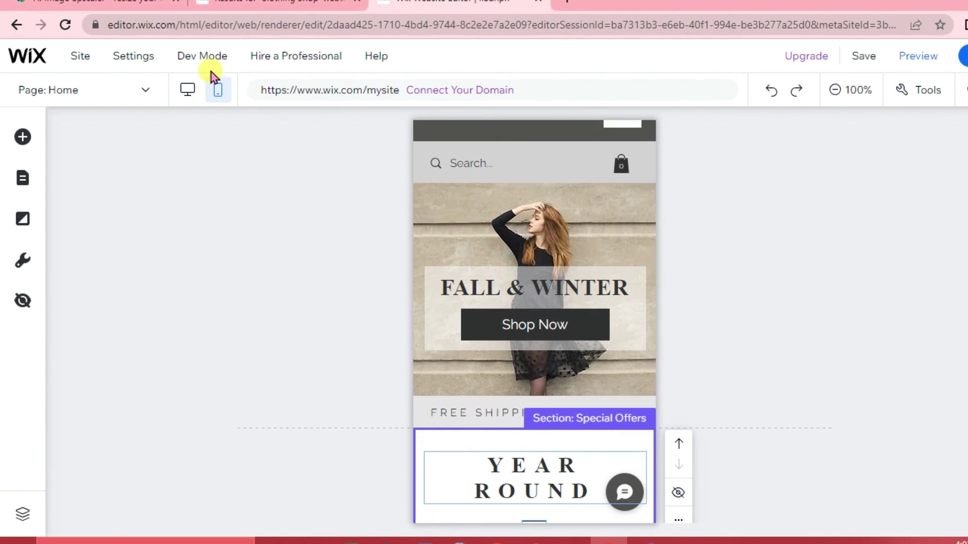
{"action": "left_click", "coordinate": [187, 90]}
{"action": "scroll", "coordinate": [508, 344], "scroll_direction": "down", "scroll_amount": 3}
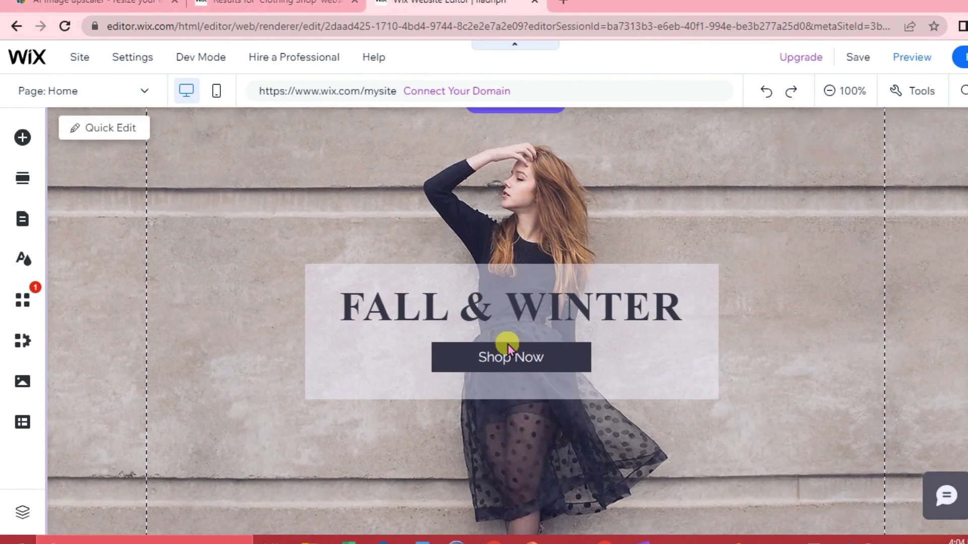